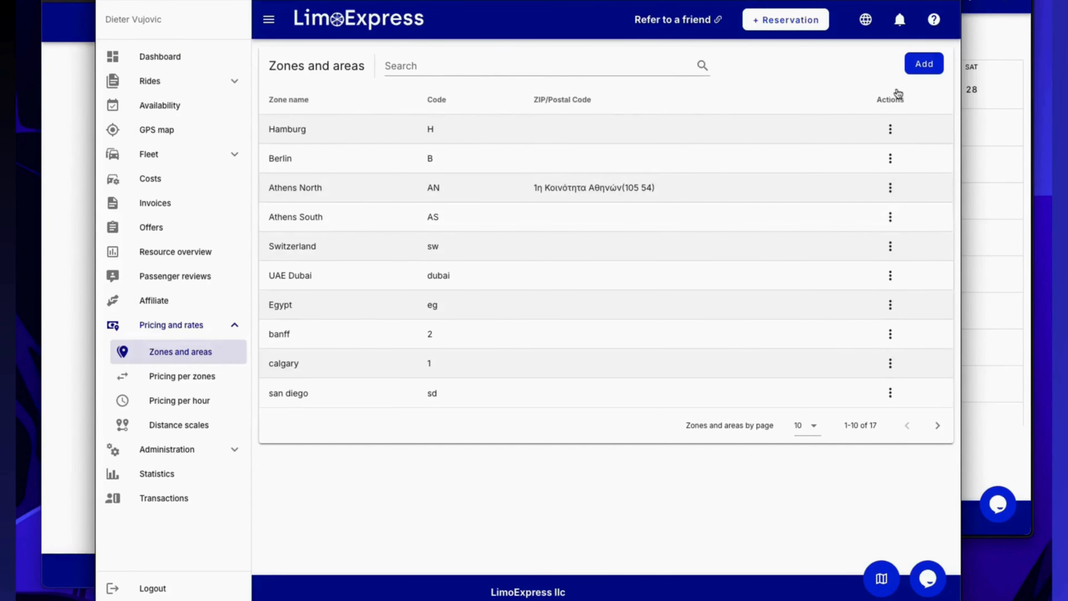
Look at the blank pricing zone form, and view the Athens South zone's boundary on its map.
click(923, 64)
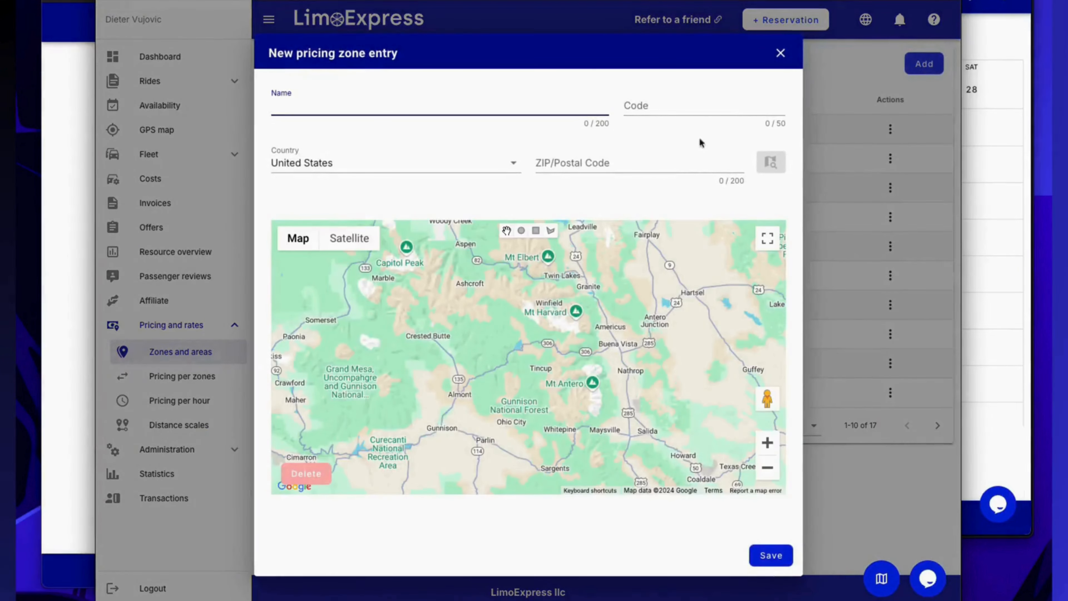
click(830, 93)
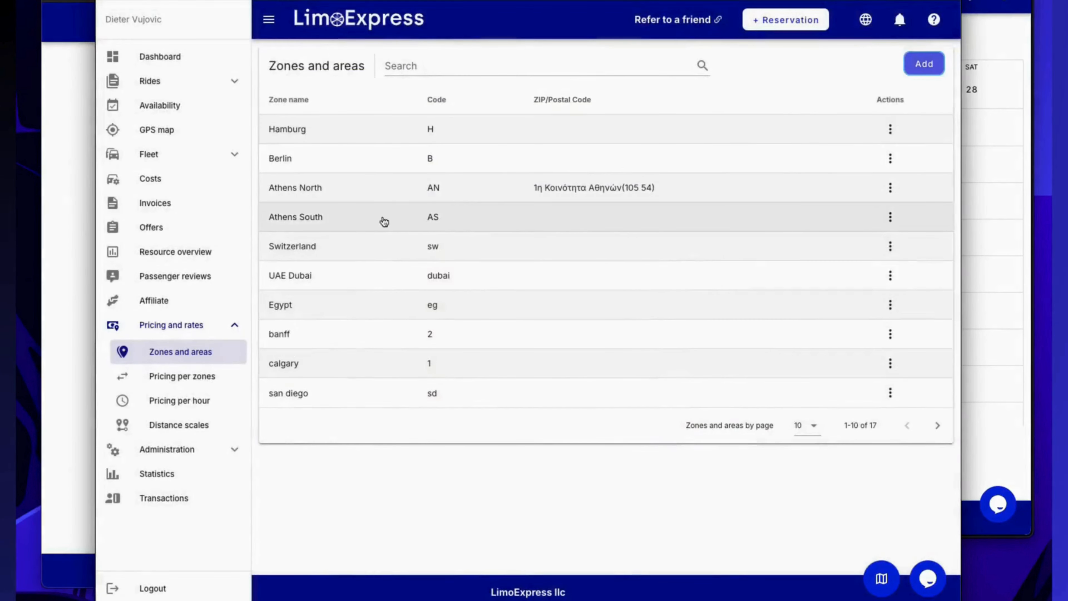
click(354, 222)
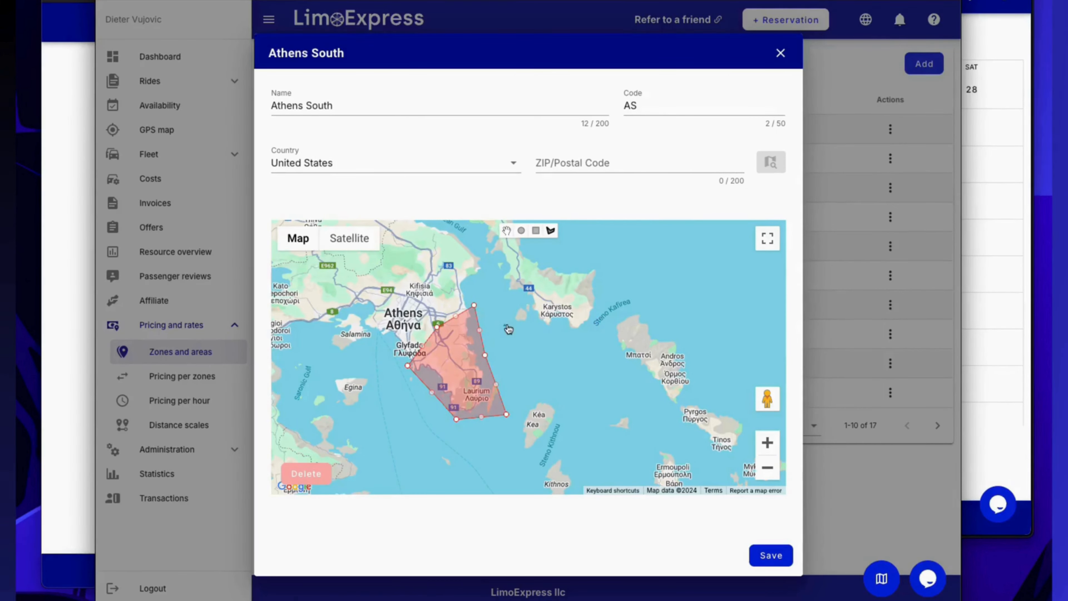
key(Escape)
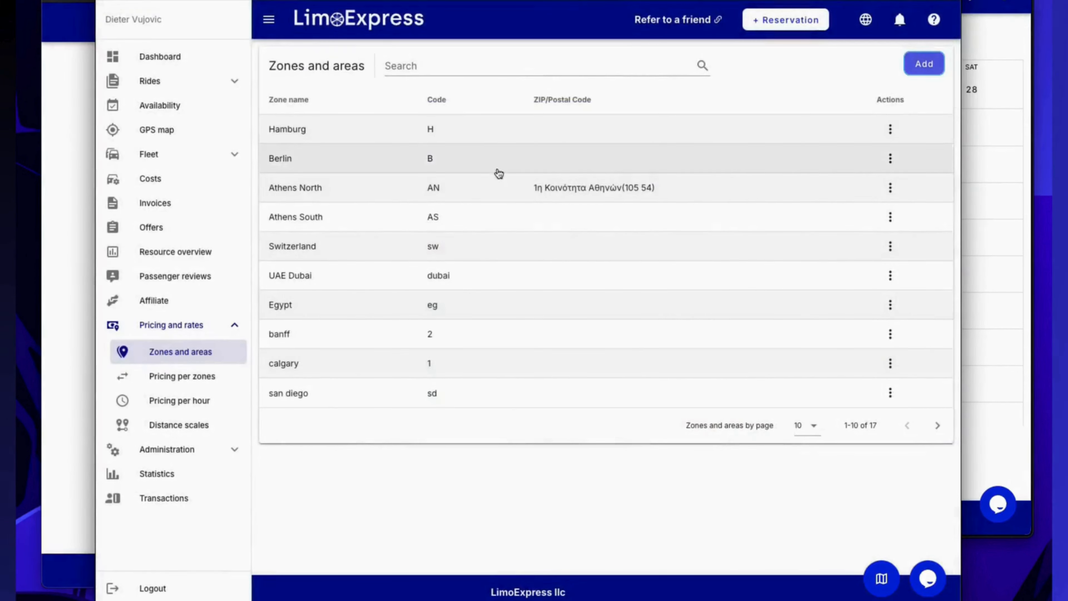
Examine the Athens North zone's postal code area and boundary on its map, and close the zone.
click(476, 191)
scroll(670, 411, down, 5)
drag(671, 411, 379, 291)
scroll(574, 348, down, 5)
drag(606, 314, 532, 342)
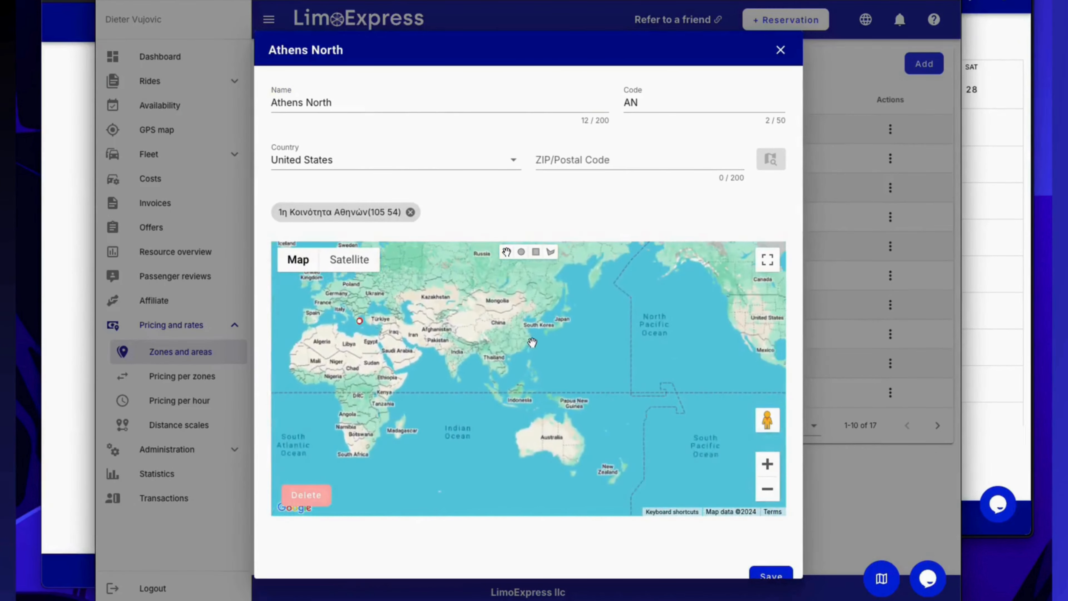
scroll(470, 345, up, 5)
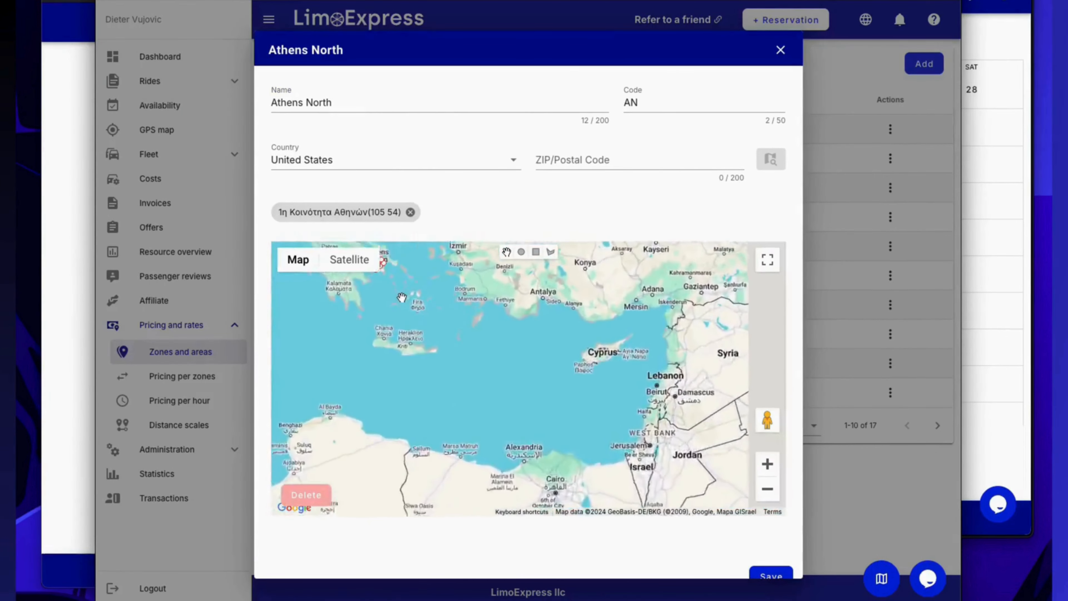
scroll(452, 337, up, 5)
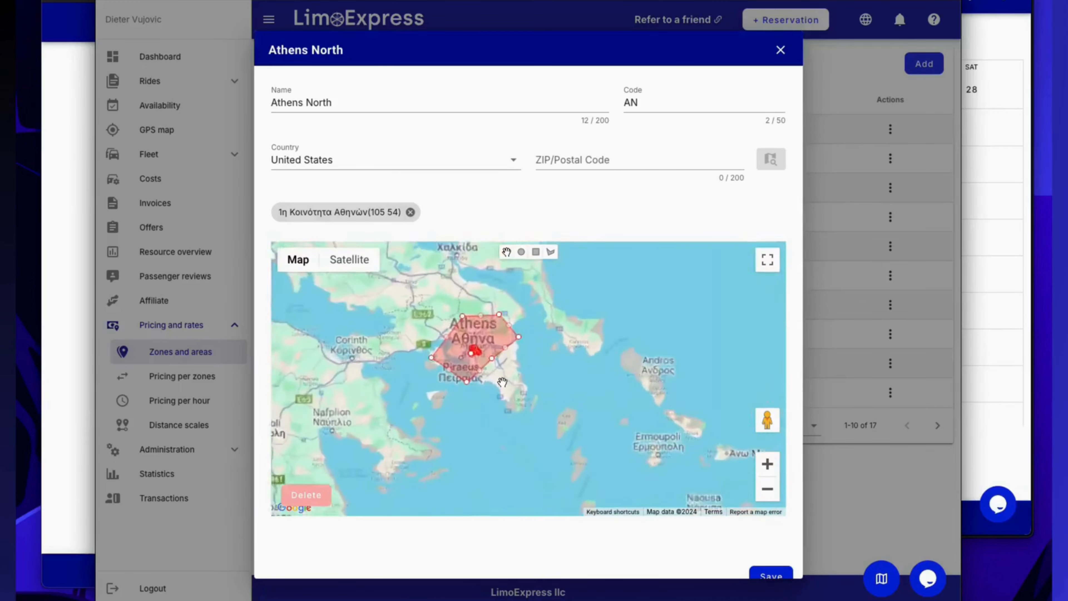
scroll(504, 376, down, 3)
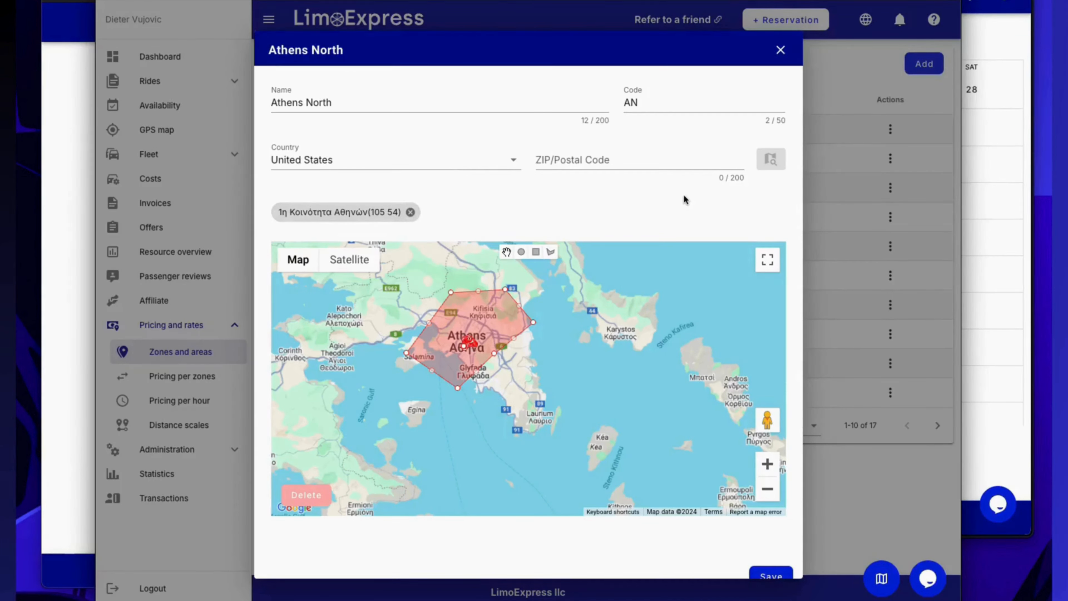
click(780, 50)
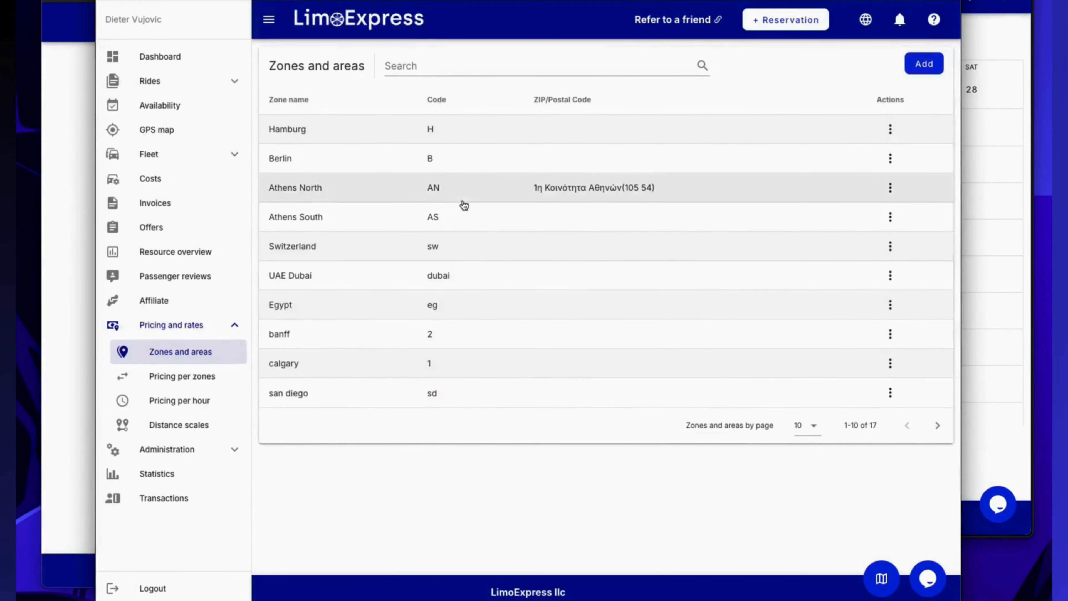
In Pricing per zones, preview the price fields of a new Hamburg to Berlin relation and discard the entry.
click(180, 378)
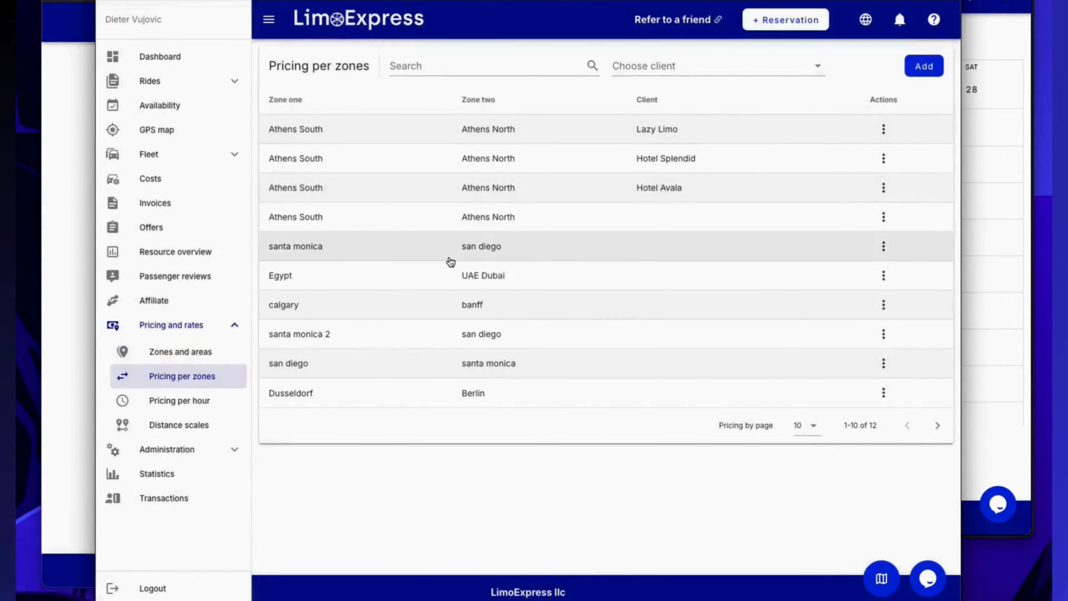
click(919, 72)
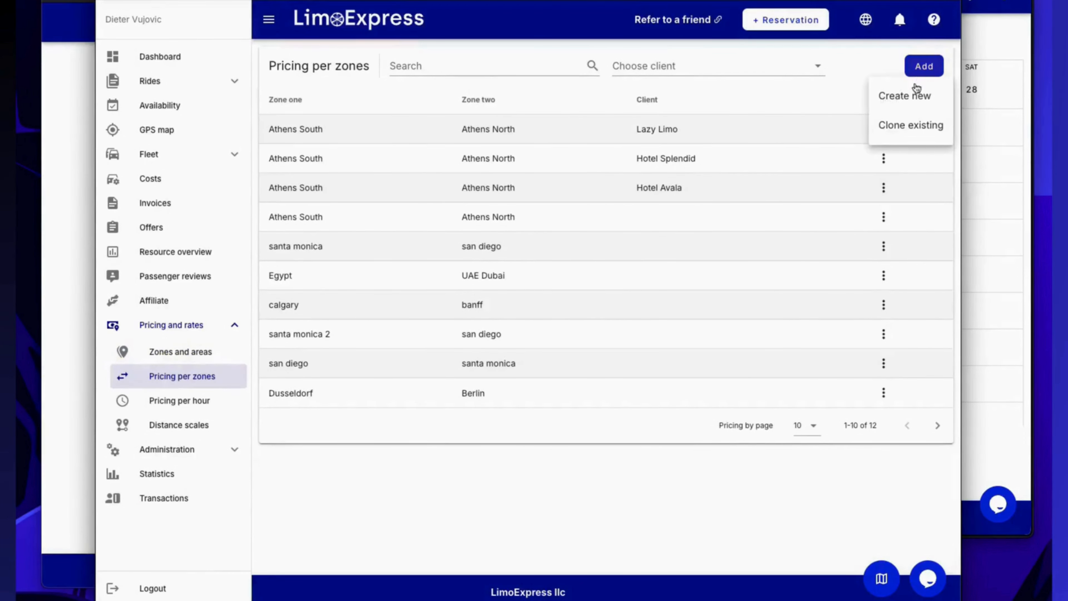
click(914, 96)
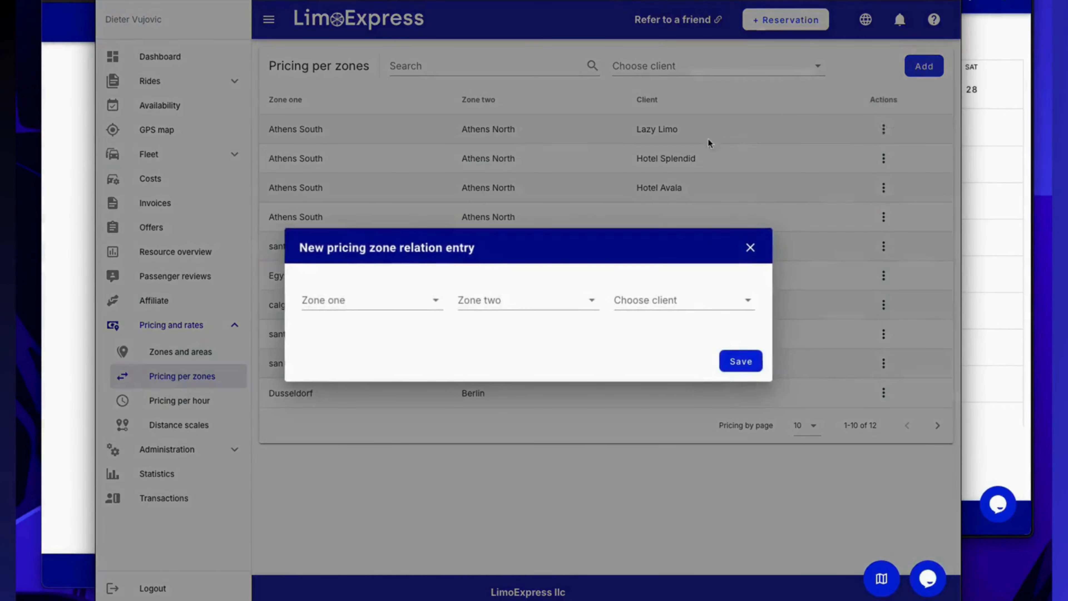
click(381, 304)
click(373, 330)
click(489, 300)
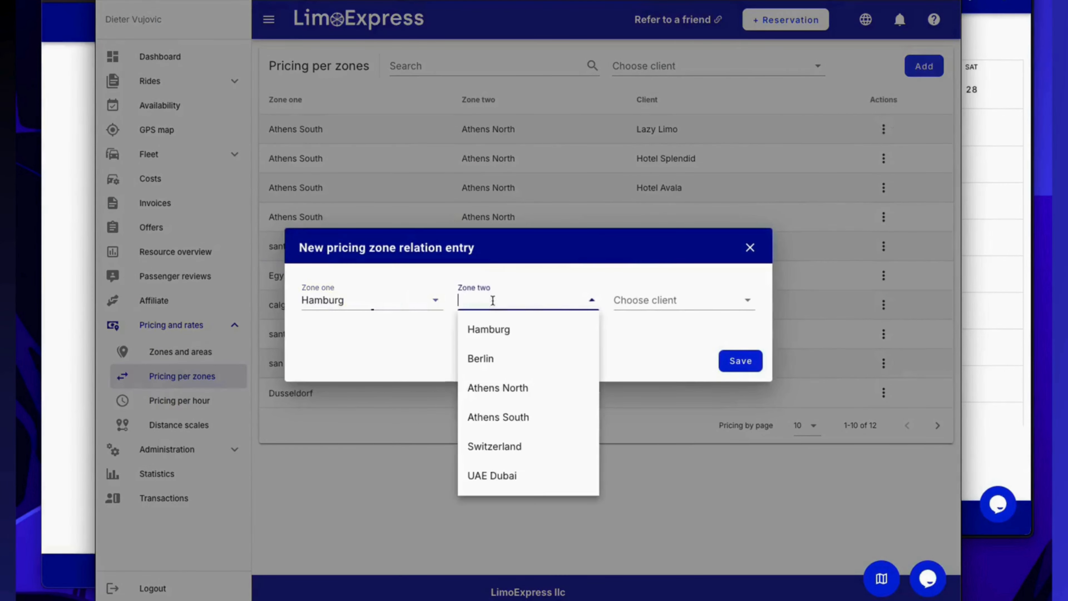
click(489, 359)
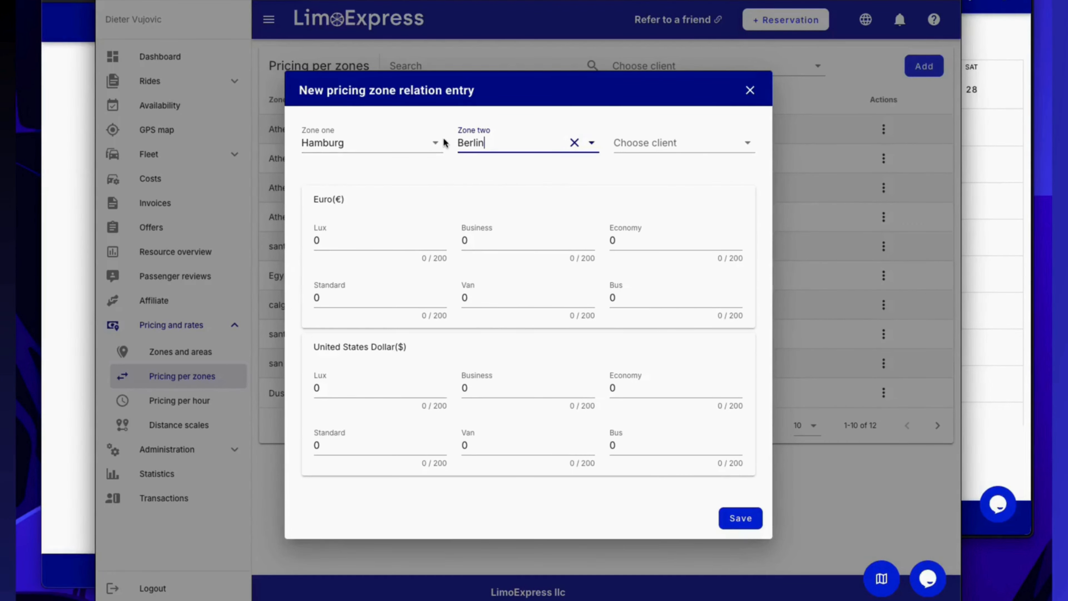
key(Escape)
View the prices of the Athens South to Athens North relation that has no client assigned.
click(525, 224)
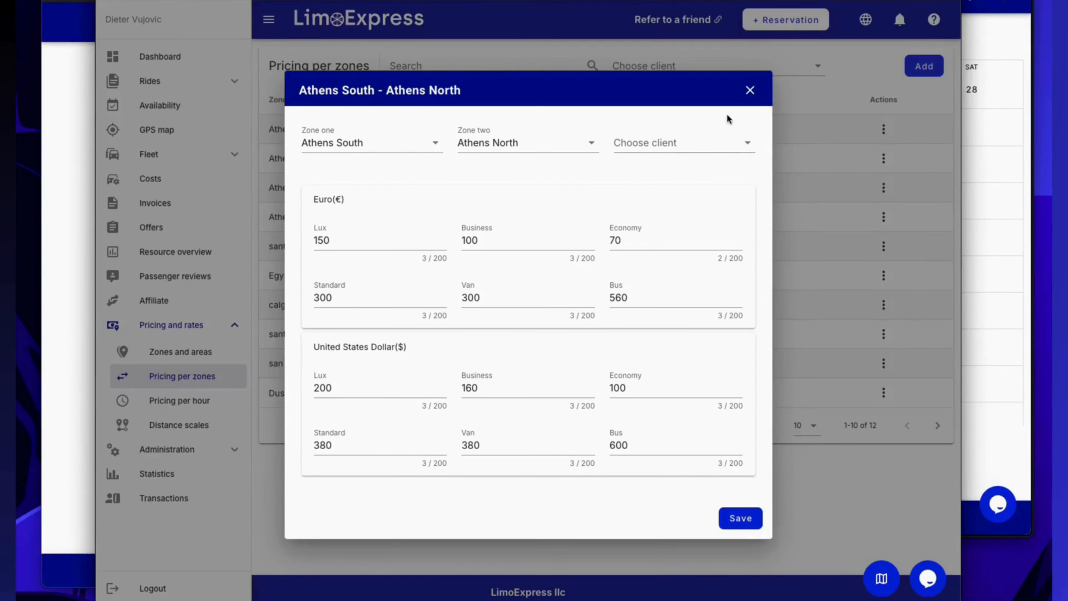
click(751, 91)
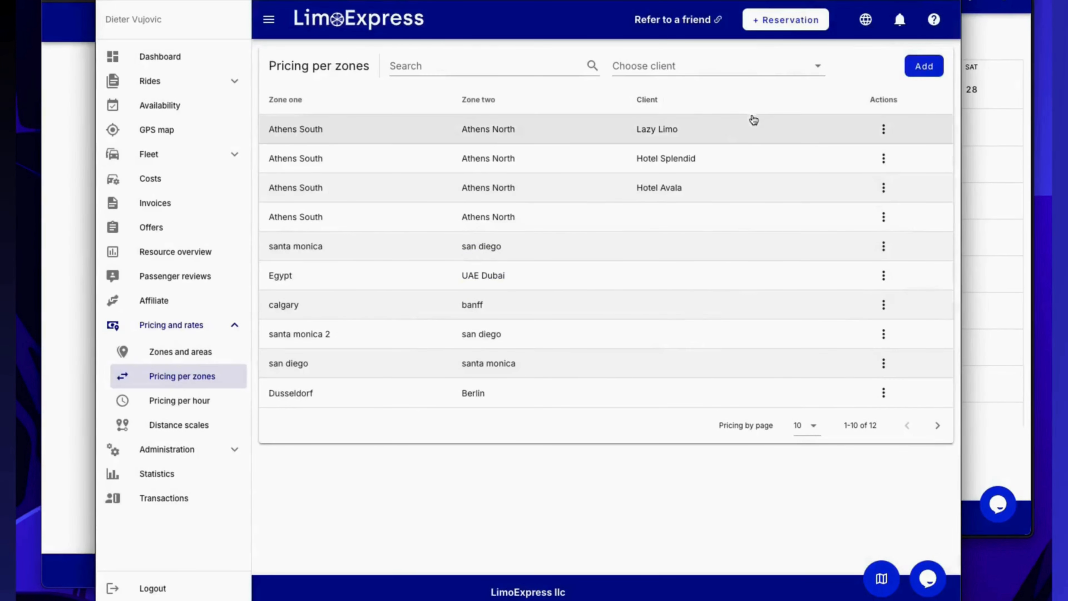
Clone the Athens South - Athens North zone pricing to the client Muller GmbH with a 10% discount.
click(923, 73)
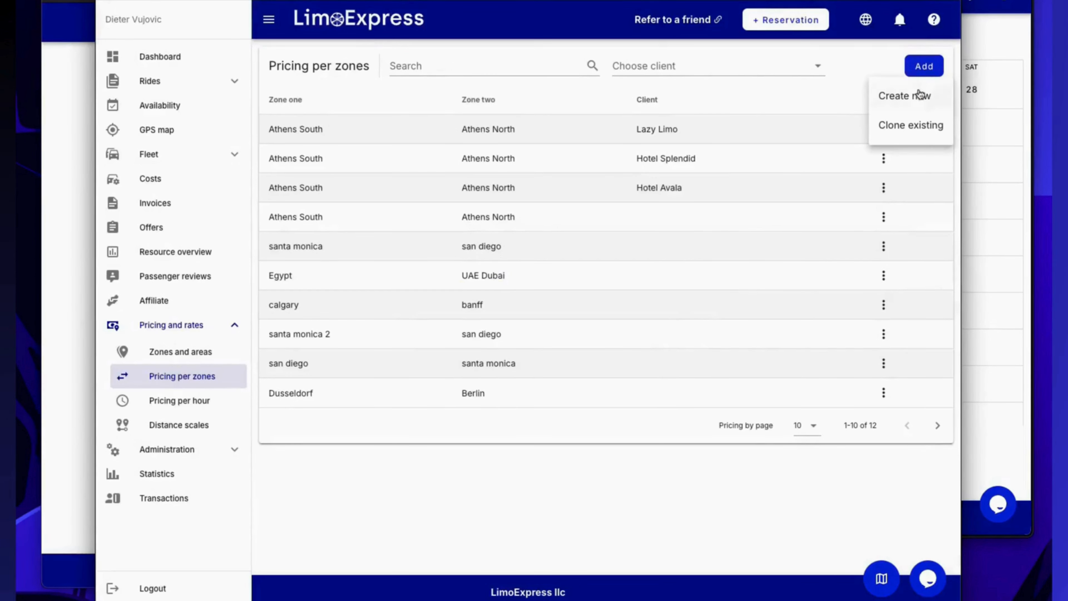
click(912, 126)
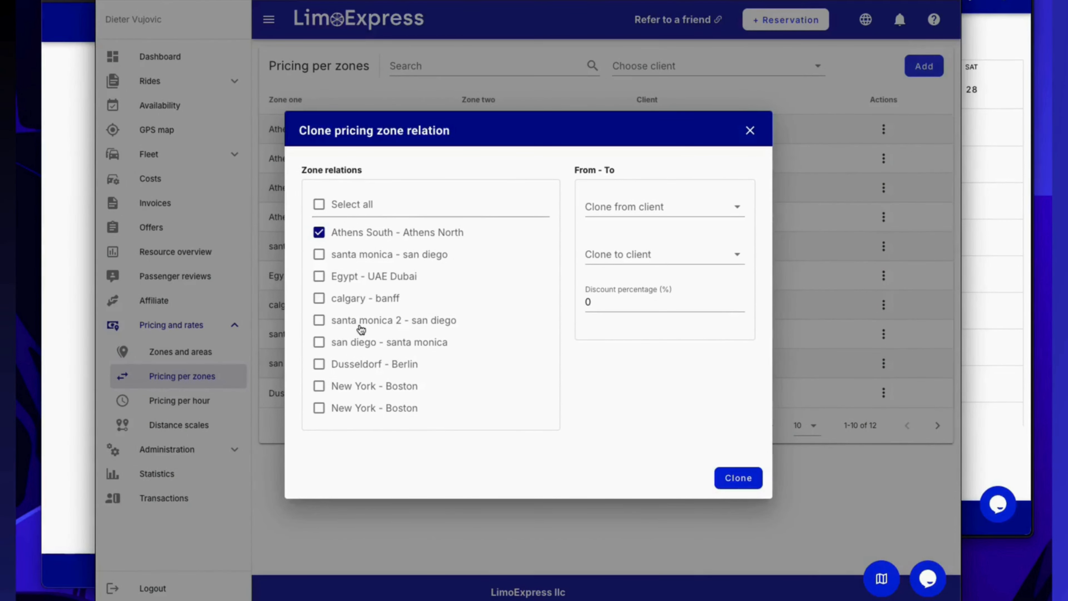
click(689, 255)
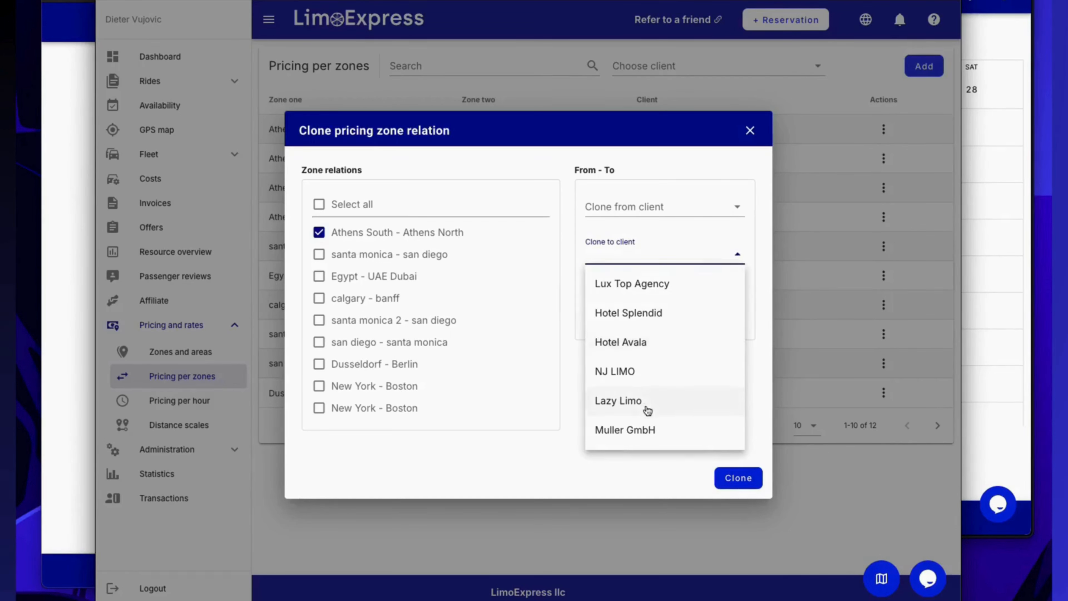
click(626, 430)
click(588, 302)
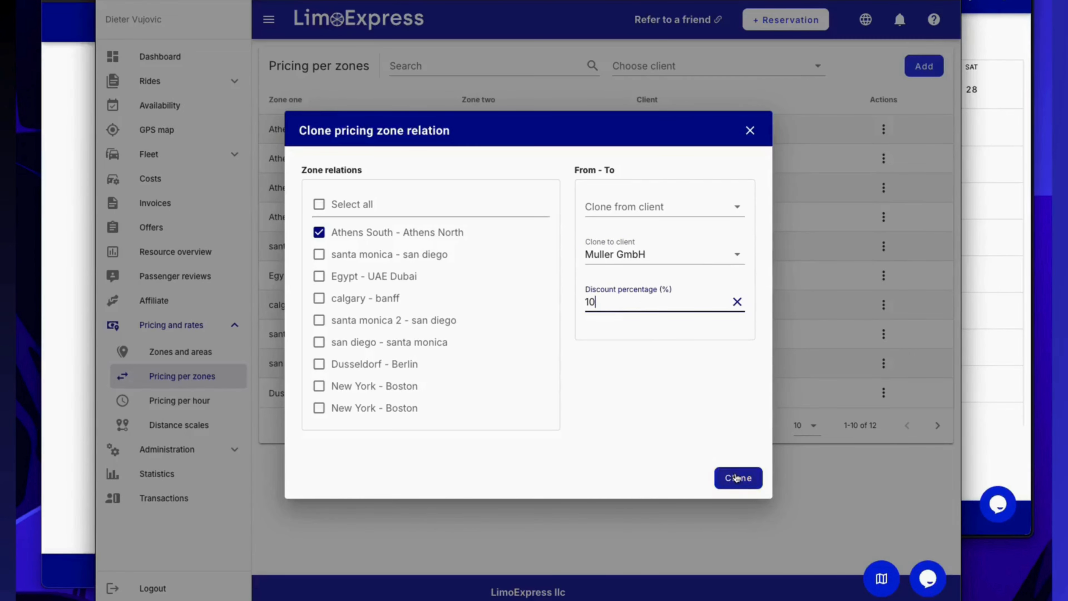
click(735, 478)
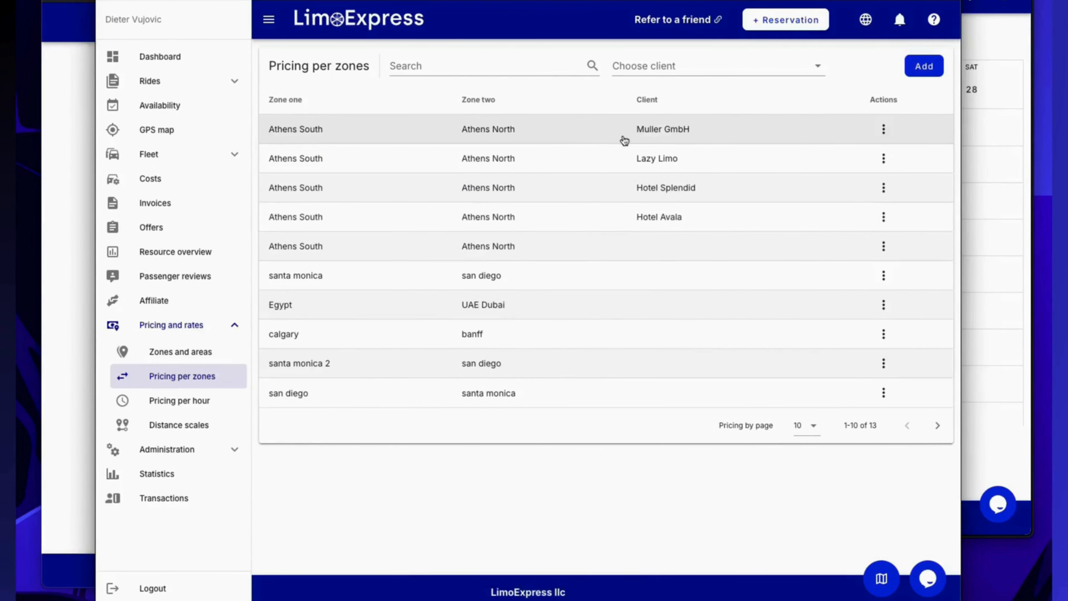
Review the Euro and US dollar prices in Muller GmbH's Athens South - Athens North relation.
click(611, 137)
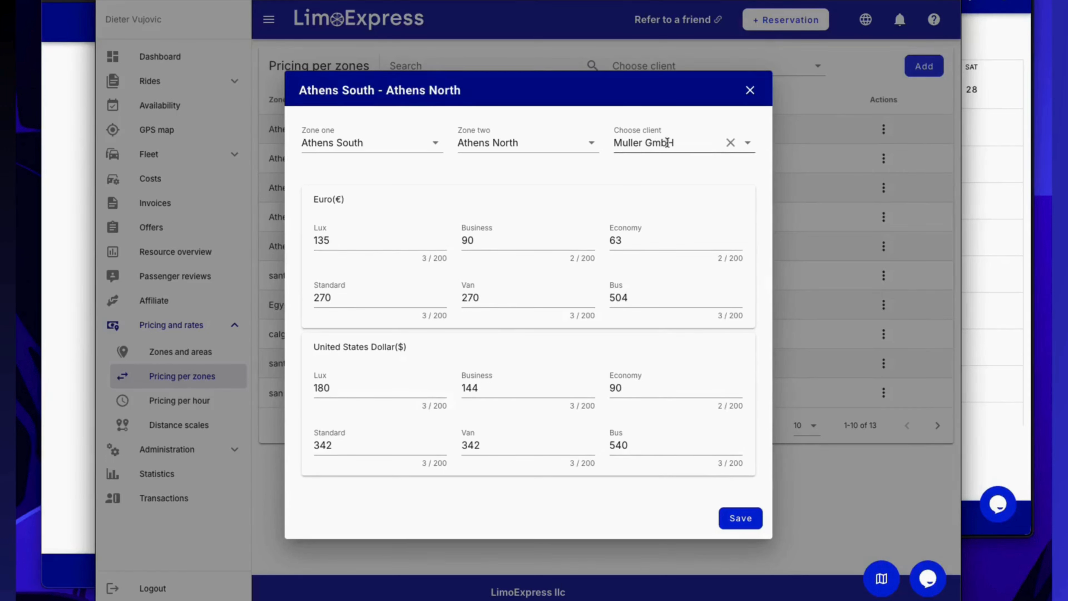
click(750, 92)
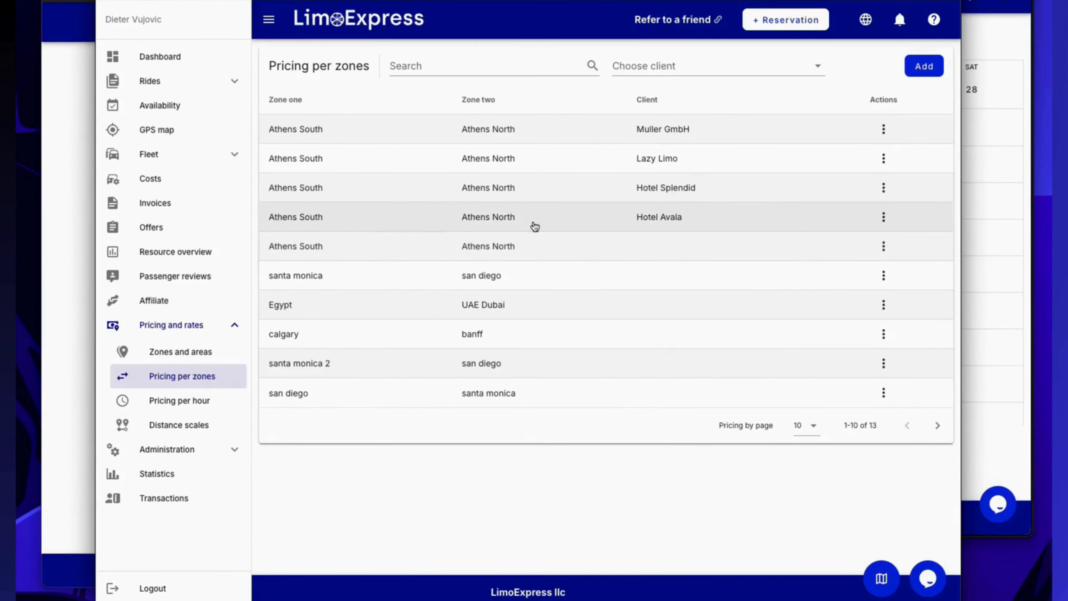
In Pricing per hour, preview the mile, hour and waiting rate fields of a new Berlin entry and discard it.
click(174, 402)
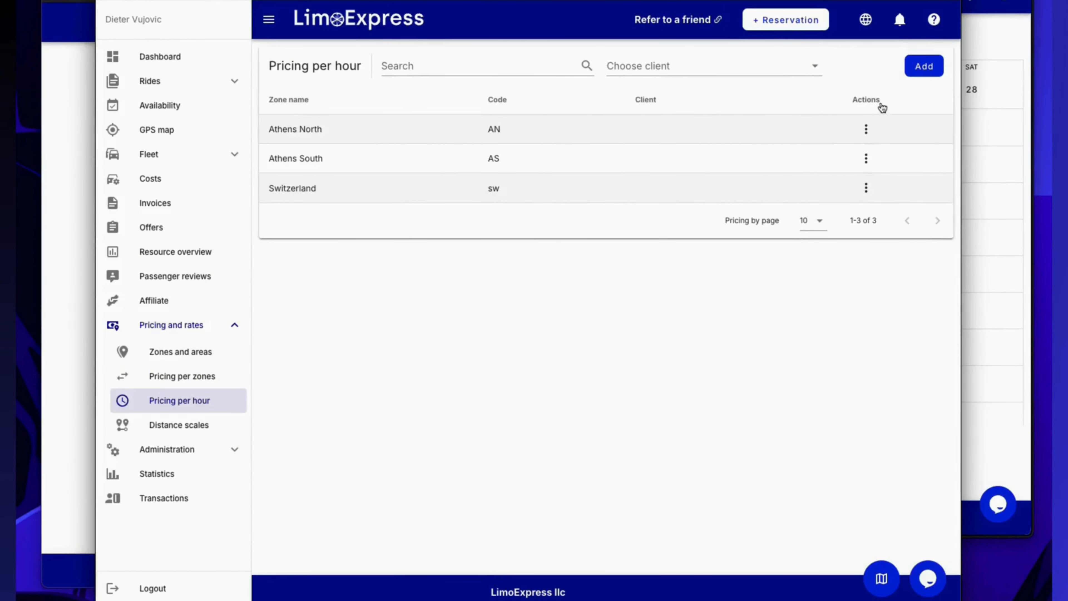
click(924, 67)
click(918, 98)
click(437, 300)
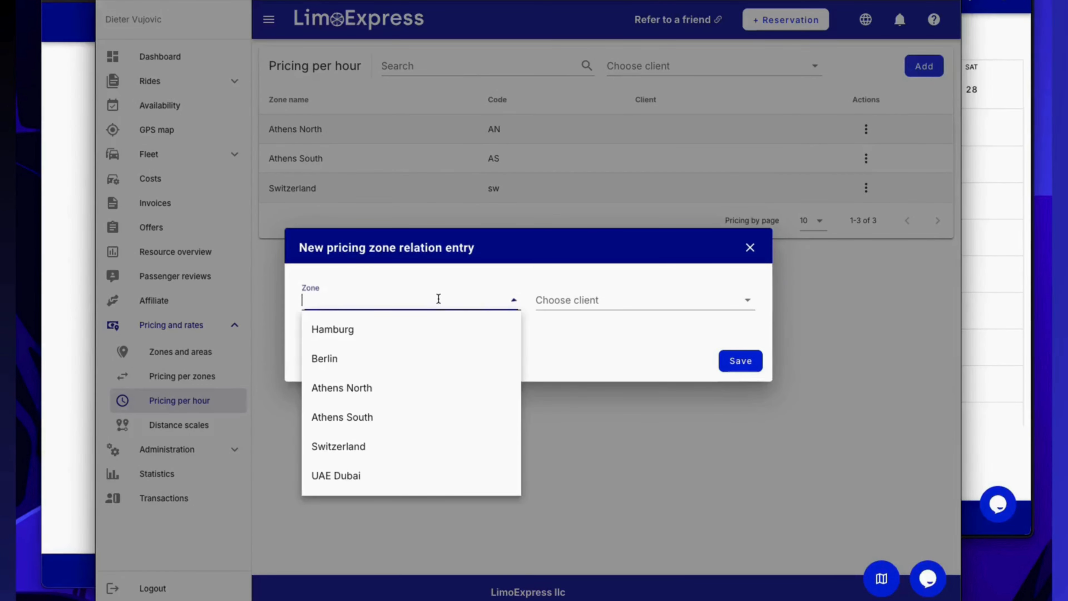
click(365, 359)
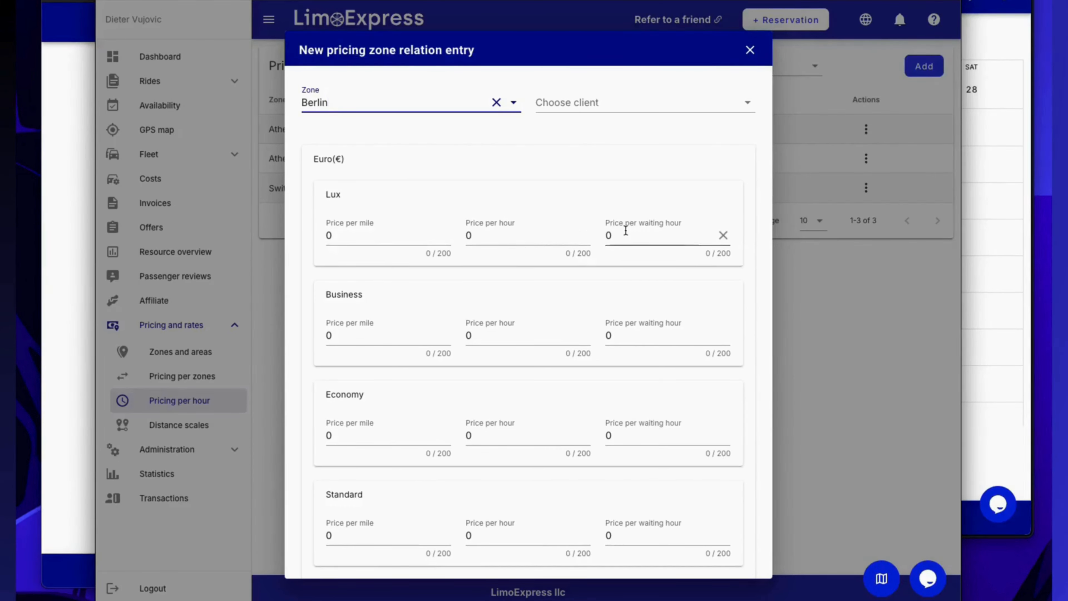
scroll(623, 231, down, 3)
scroll(483, 247, down, 15)
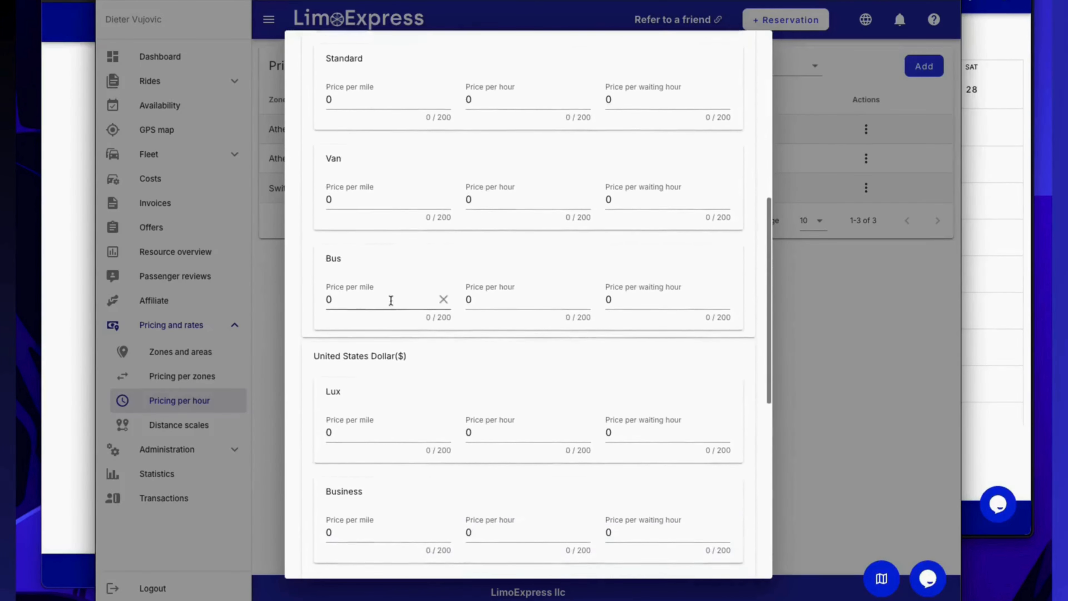
scroll(491, 368, up, 8)
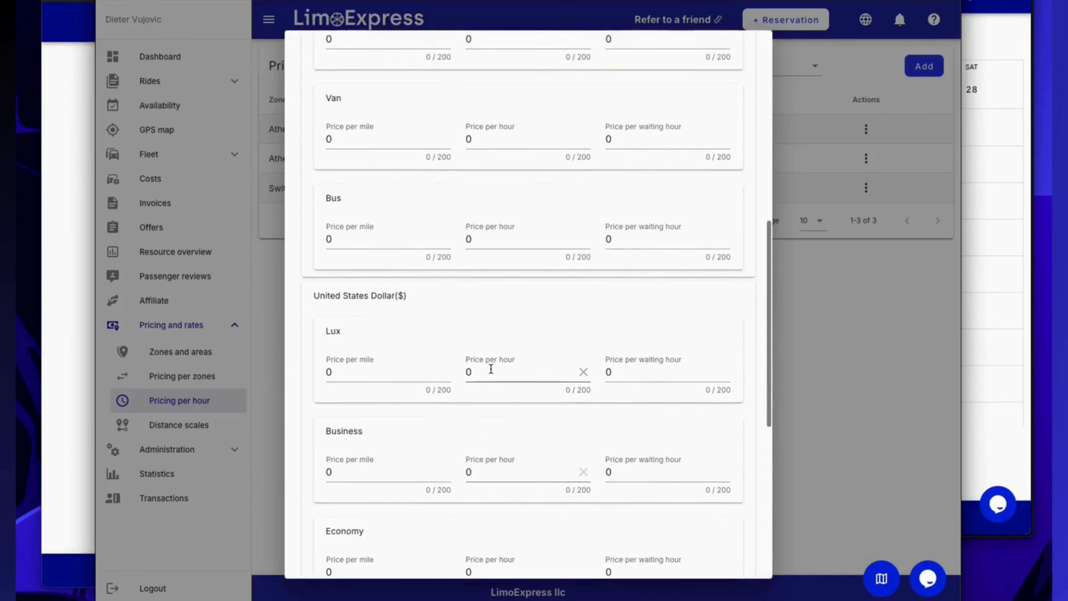
key(Escape)
View the per-mile, hourly and waiting-hour rates set for the Athens North zone.
click(384, 129)
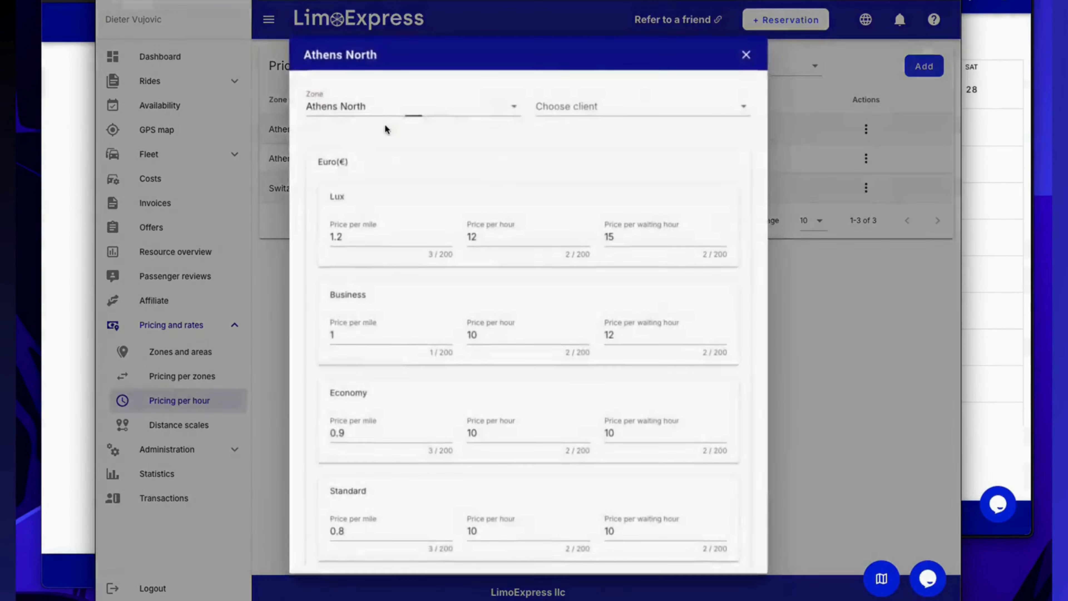
scroll(383, 334, down, 1)
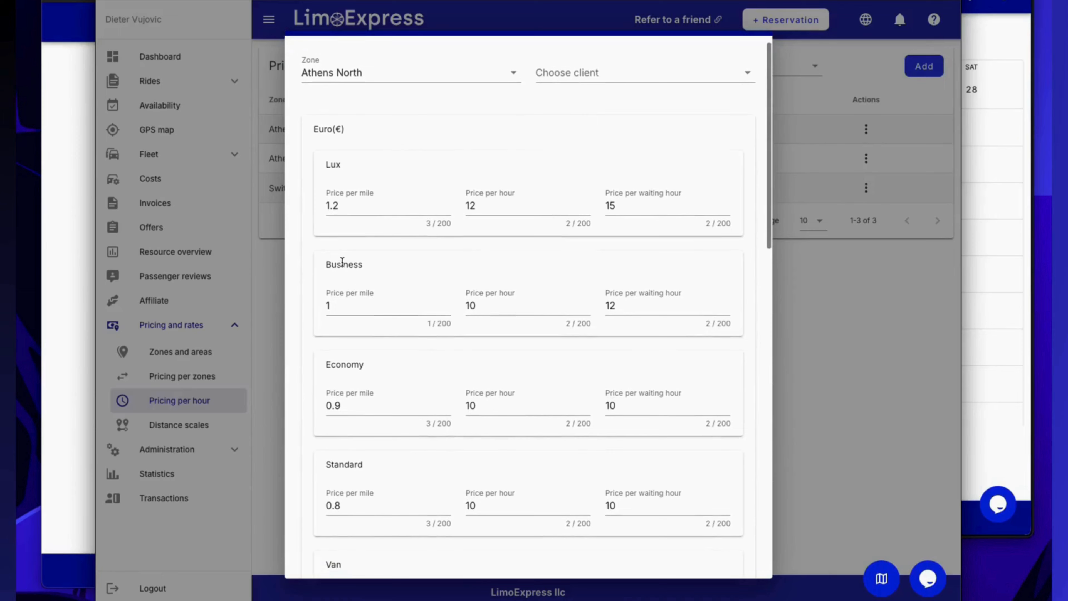
key(Escape)
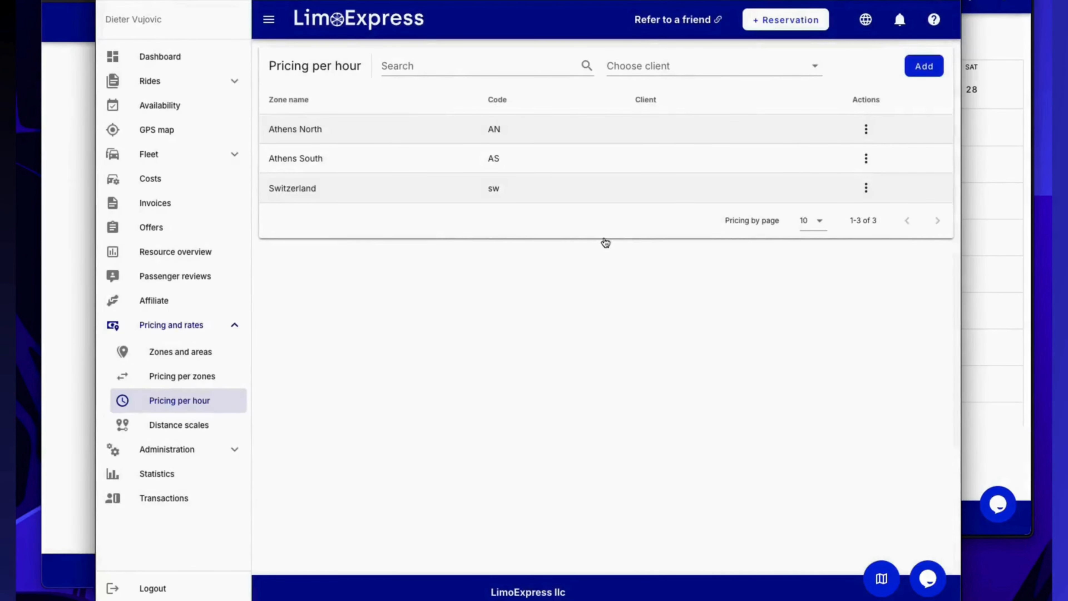
Clone the hourly pricing of Athens North, Athens South and Switzerland to the client Hotel Avala with a 3% discount.
click(921, 73)
click(910, 127)
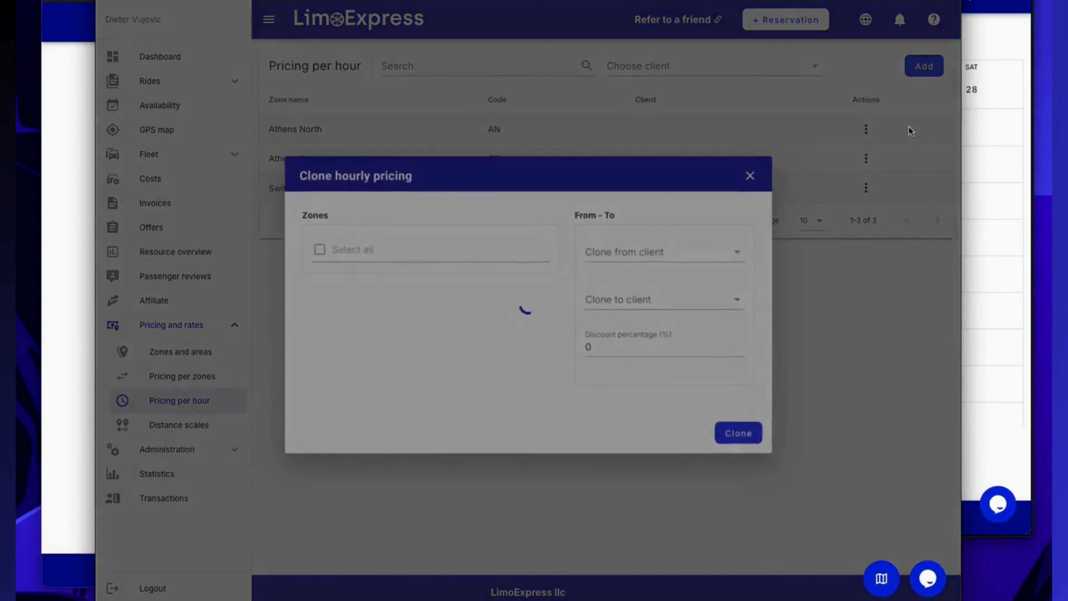
click(362, 280)
click(357, 301)
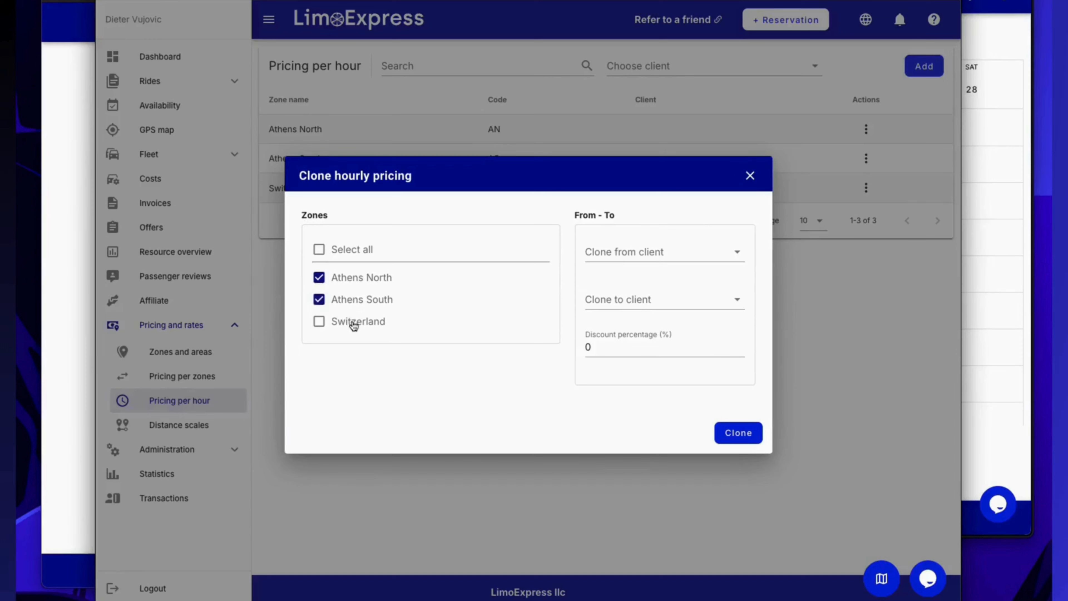
click(354, 319)
click(658, 301)
click(640, 383)
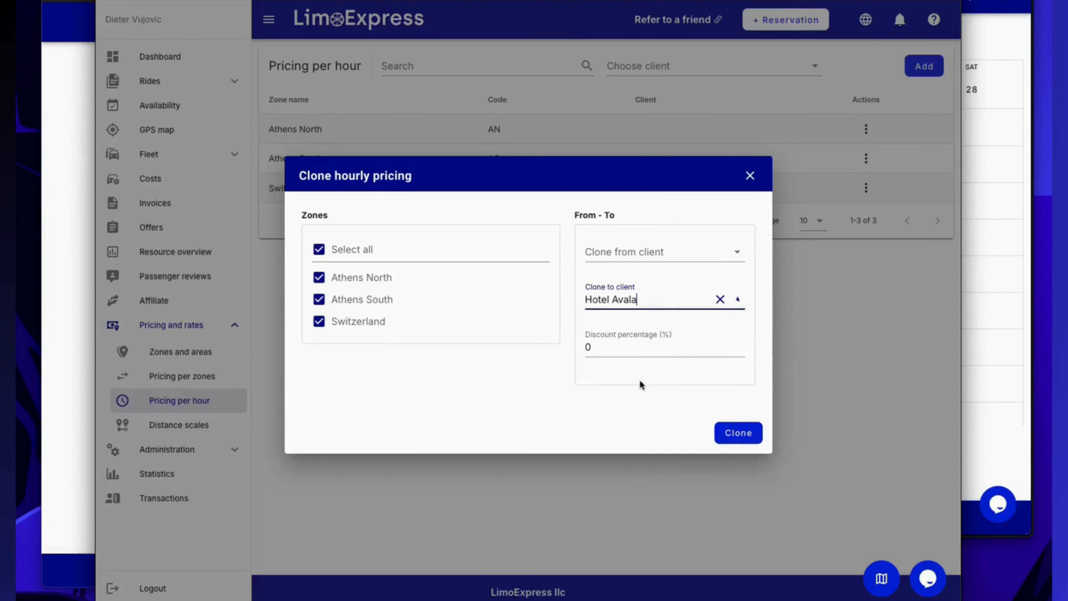
click(622, 347)
text(3)
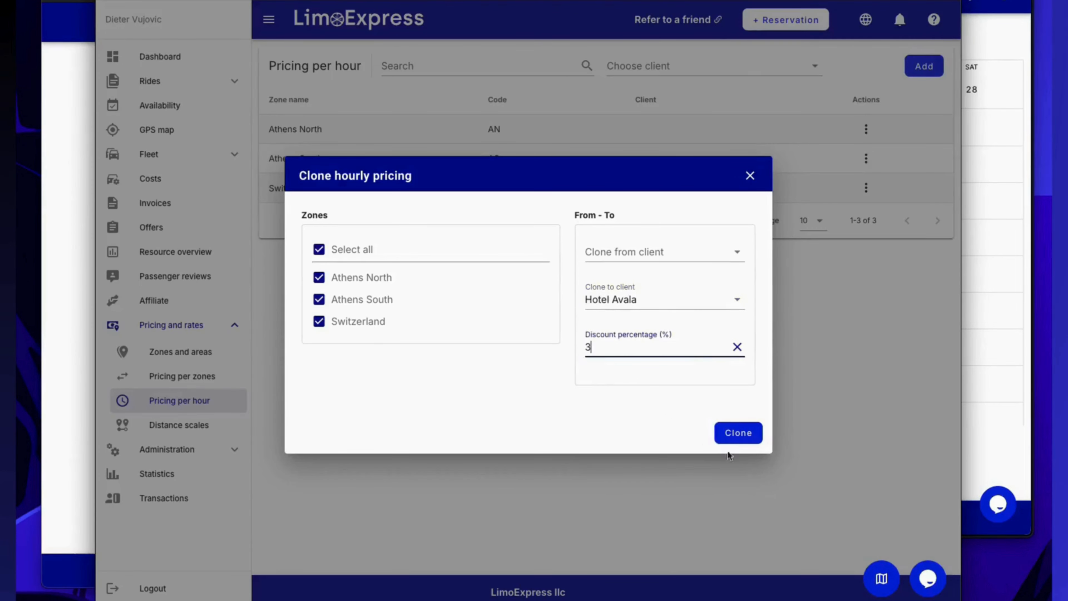
click(743, 432)
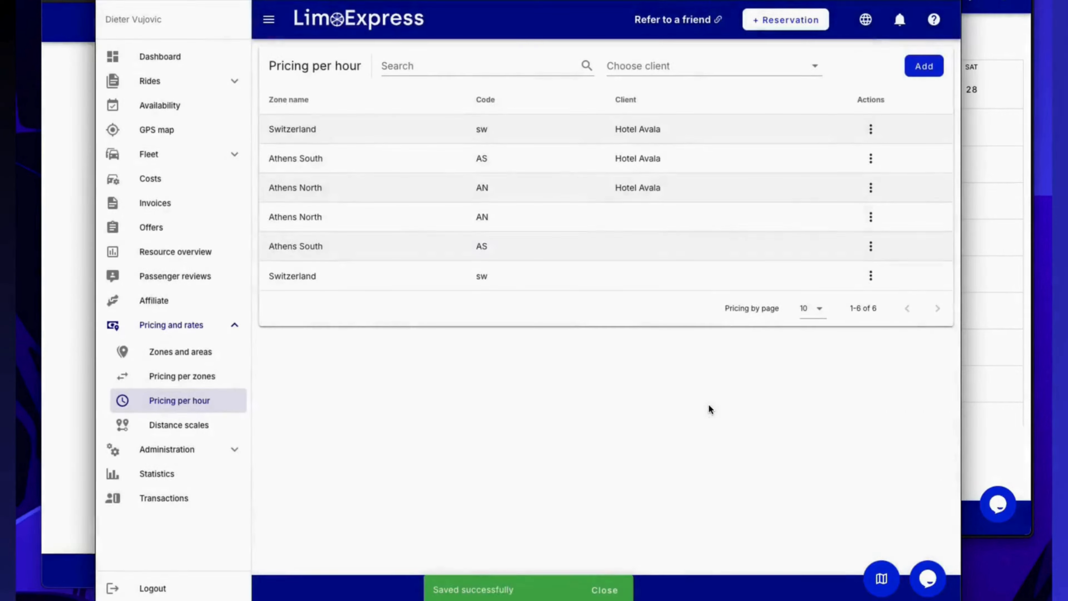
Review the per-mile, hourly and waiting-hour rates in Hotel Avala's Athens North hourly pricing.
click(552, 187)
click(374, 234)
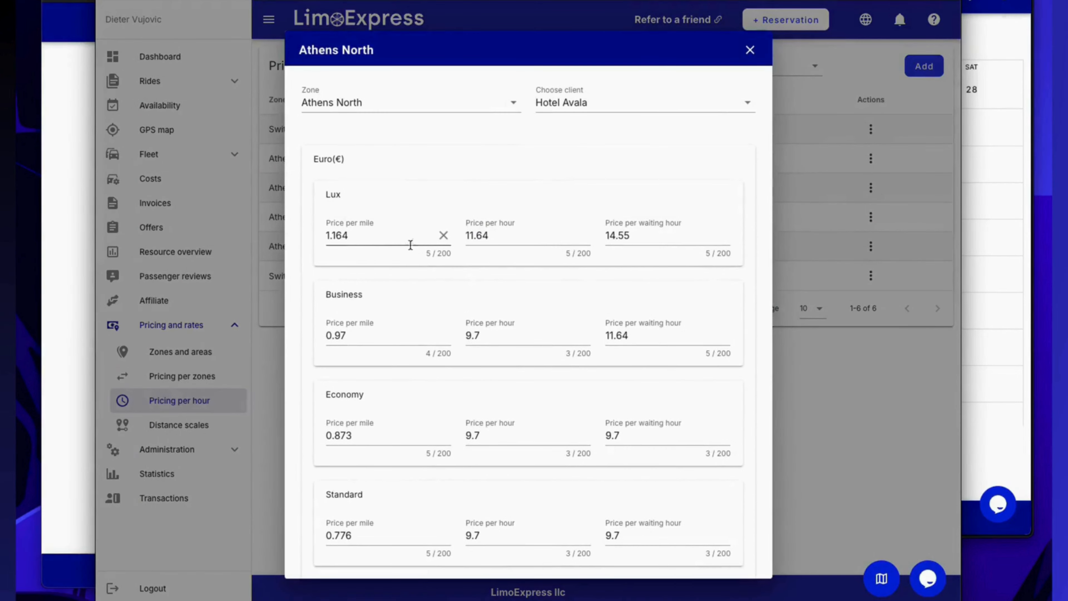
key(Escape)
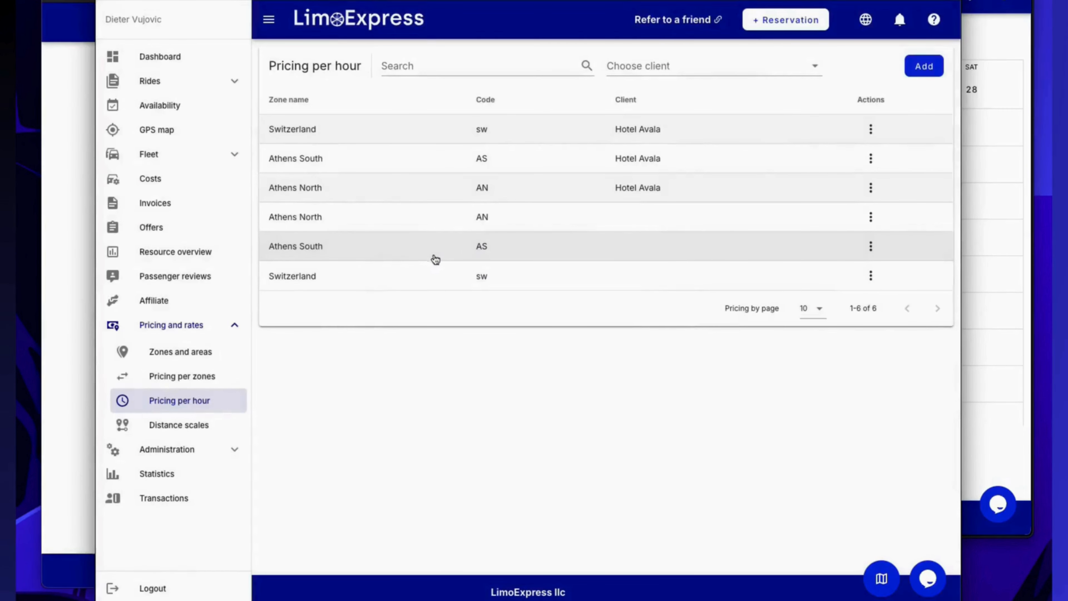
View the Euro and US dollar distance scales of the vehicle classes and return to Zones and areas.
click(179, 425)
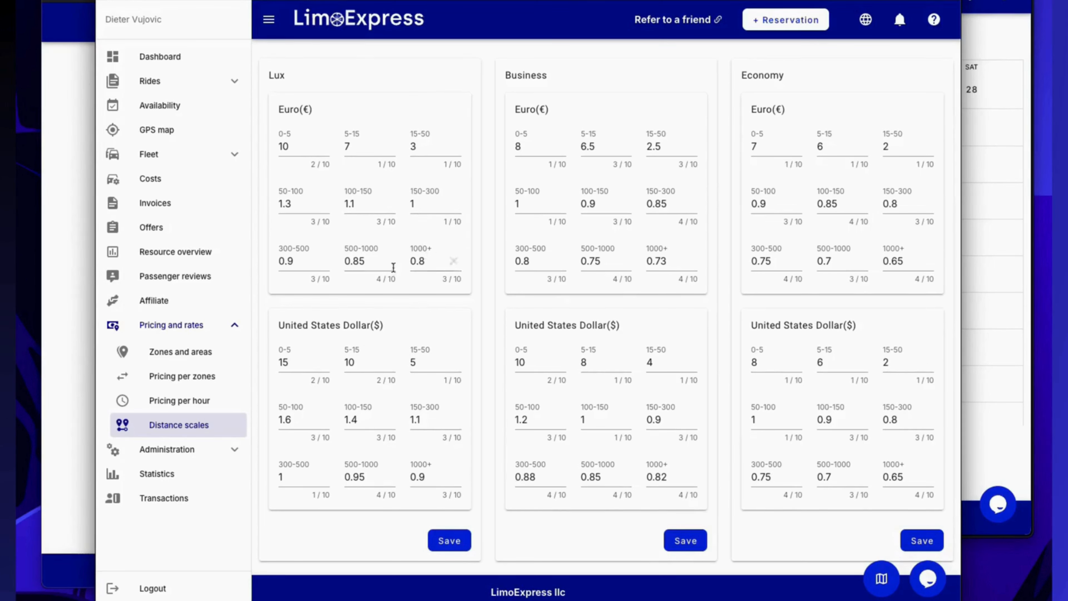
click(207, 358)
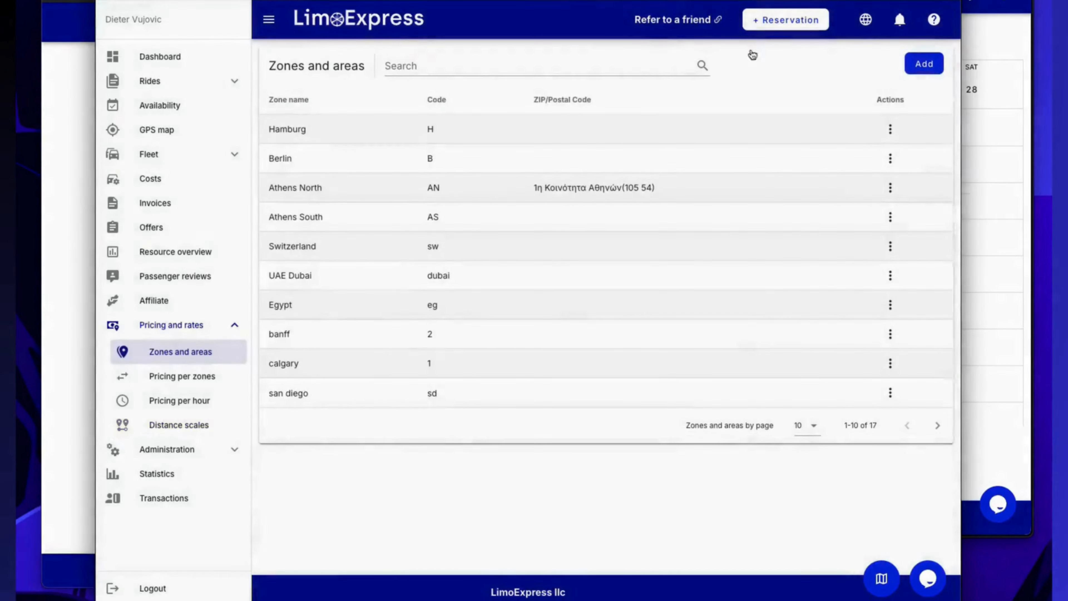
Start a transfer reservation from Athens International Airport "Eleftherios Venizelos" to University of West Attica - Campus 2.
click(775, 26)
click(774, 77)
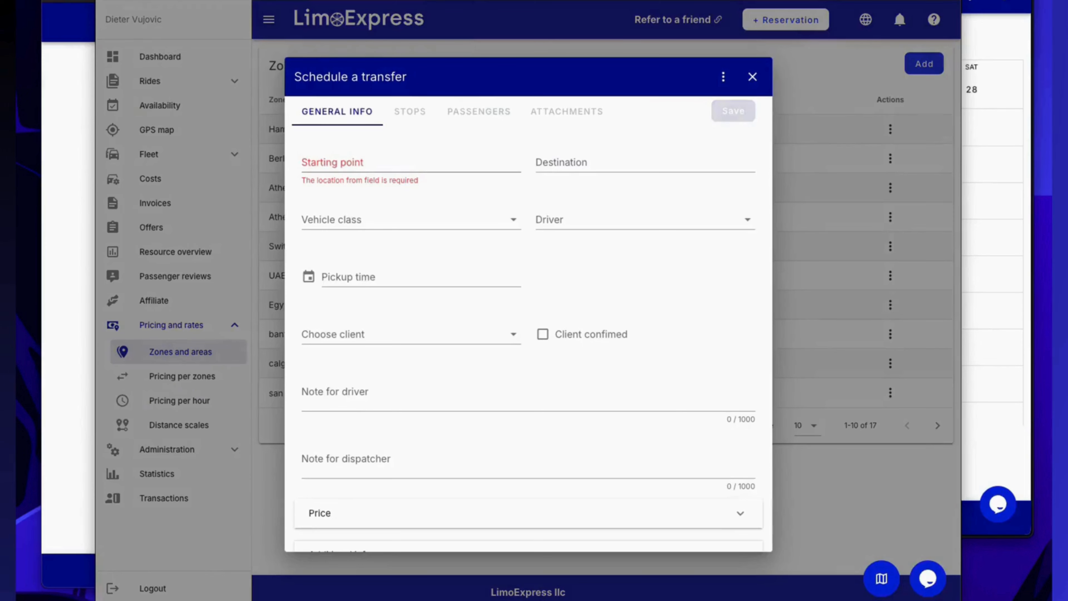
click(348, 169)
text(Athens International Airport "Eleftherios Venizelos")
click(365, 182)
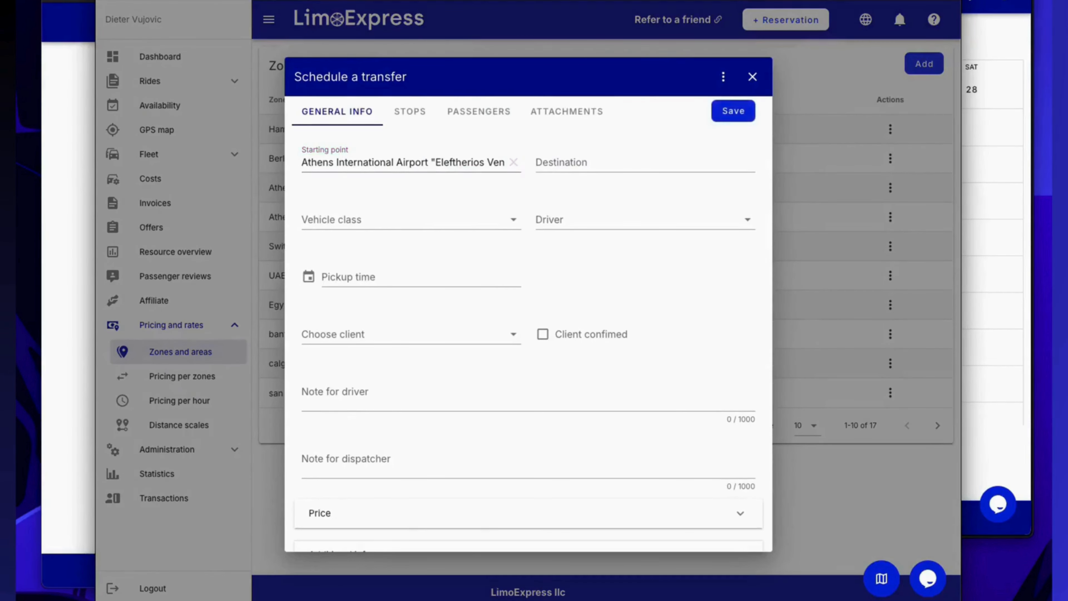
click(570, 159)
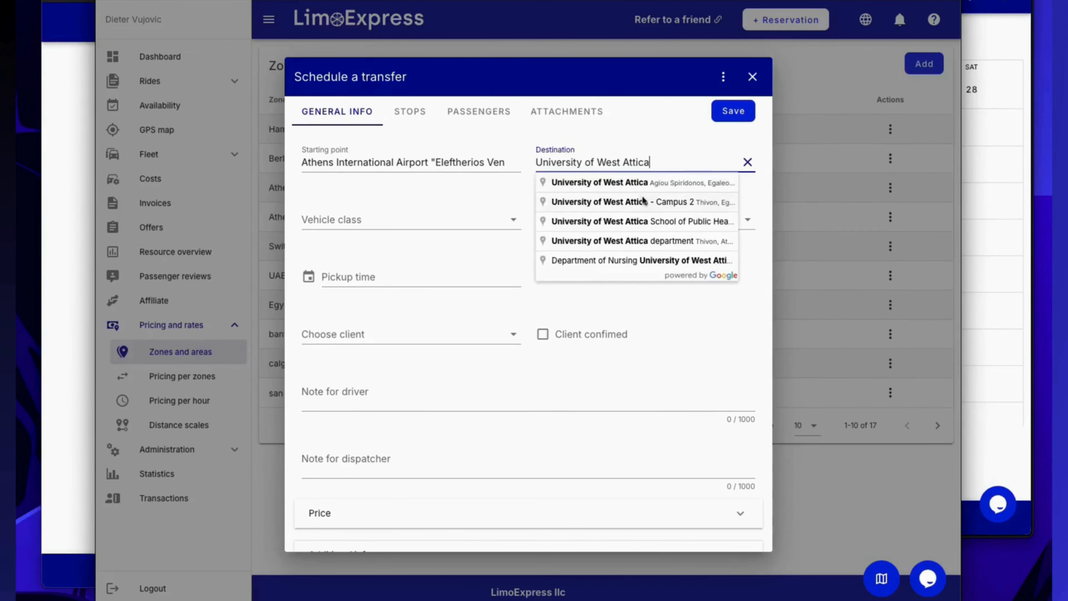
click(642, 202)
Set the transfer's vehicle class to Lux and calculate its price via zone pricing.
click(429, 219)
click(403, 250)
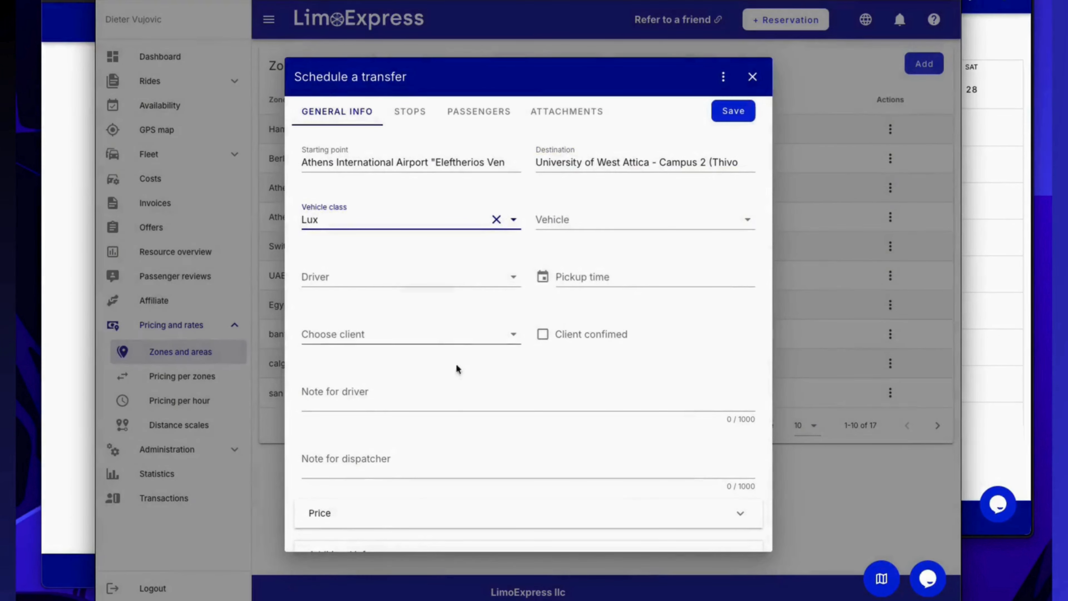
scroll(405, 494, down, 1)
click(400, 484)
click(430, 529)
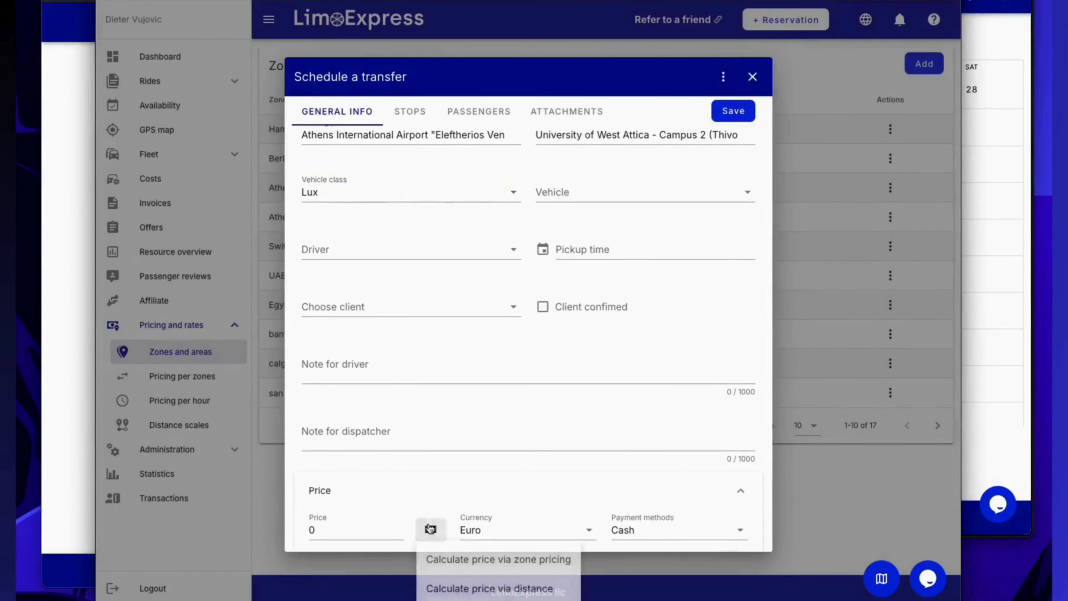
click(457, 561)
scroll(337, 520, down, 1)
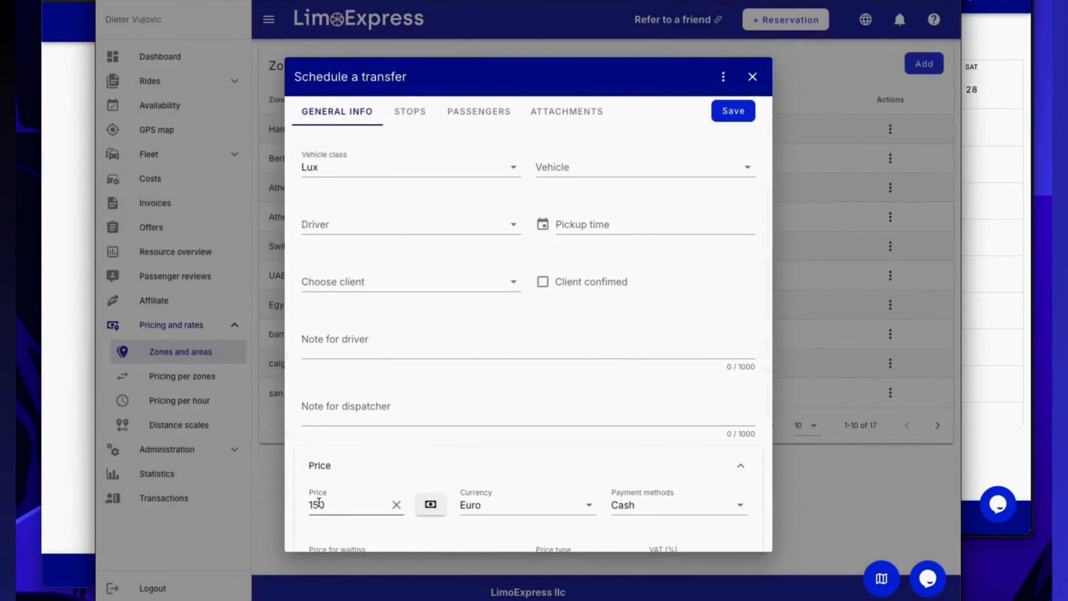
Choose Hotel Avala as the transfer's client and recalculate the price via zone pricing.
click(389, 282)
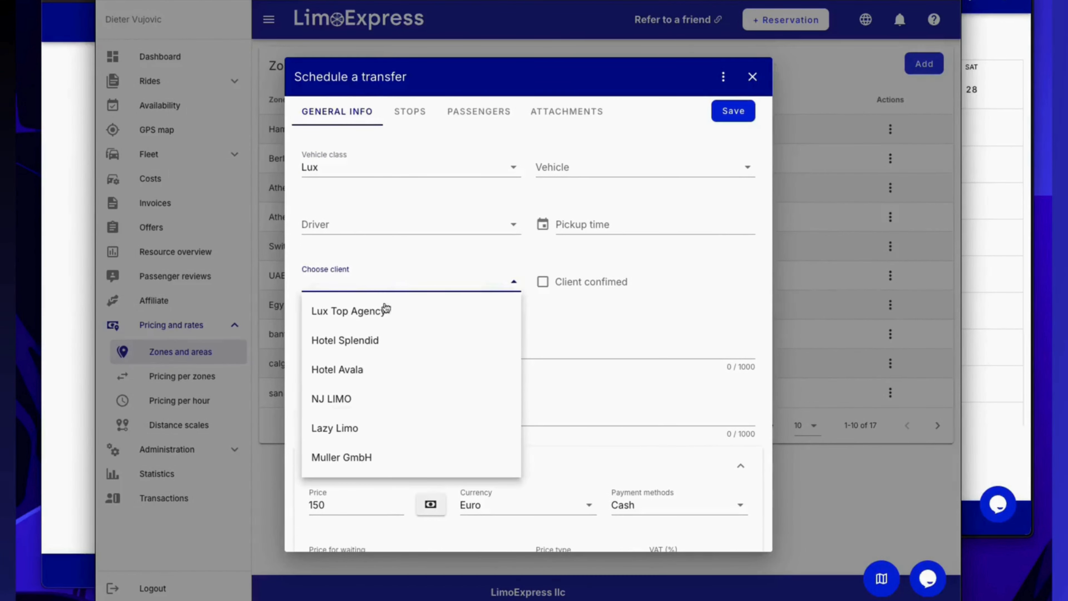
click(370, 369)
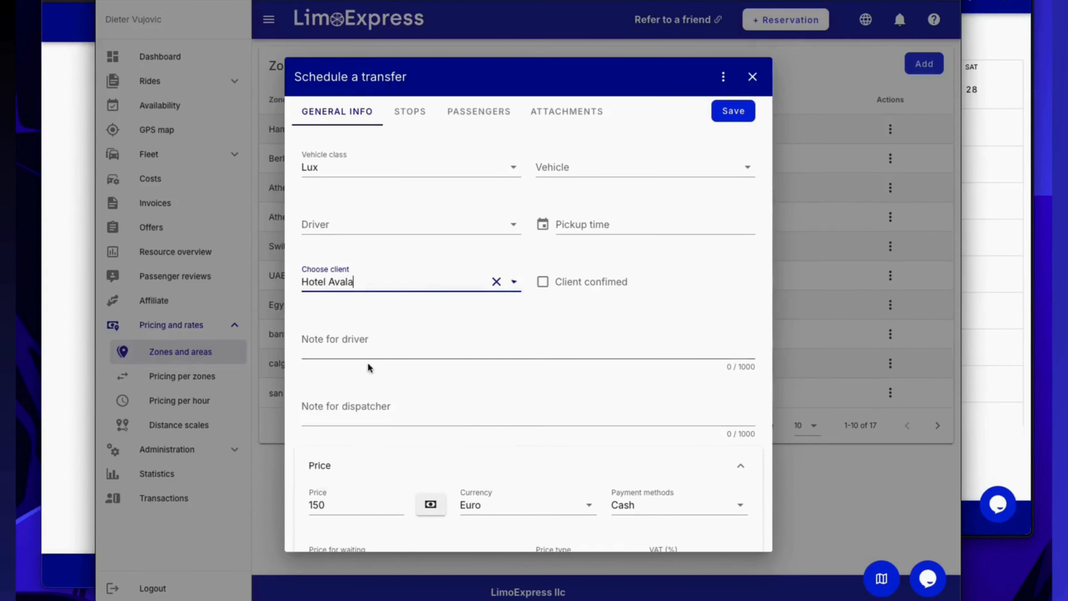
click(430, 504)
click(435, 526)
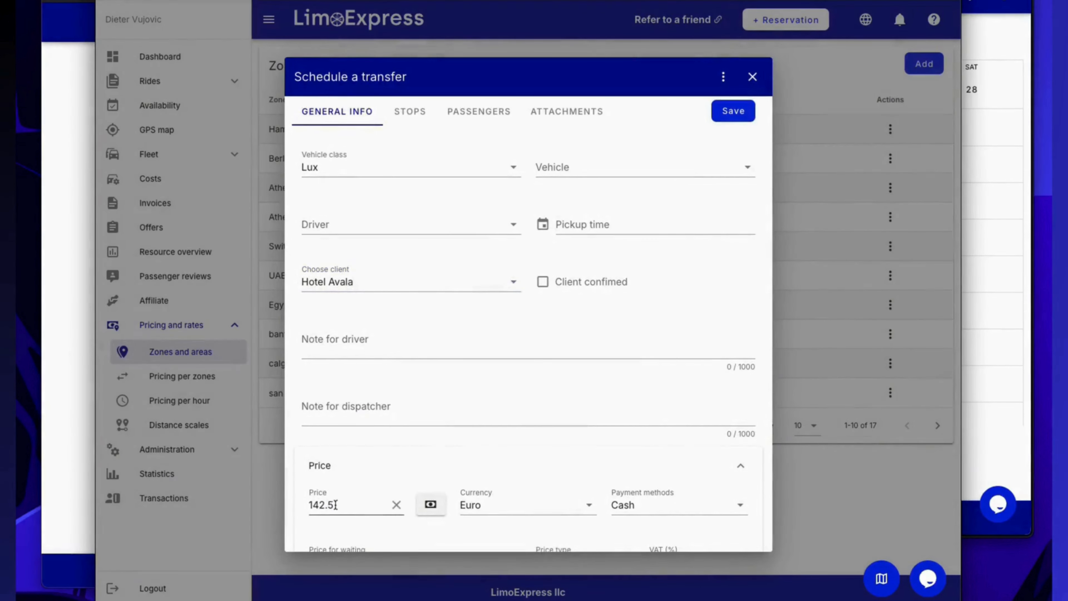
Calculate the Hotel Avala transfer's price via distance.
scroll(412, 406, down, 1)
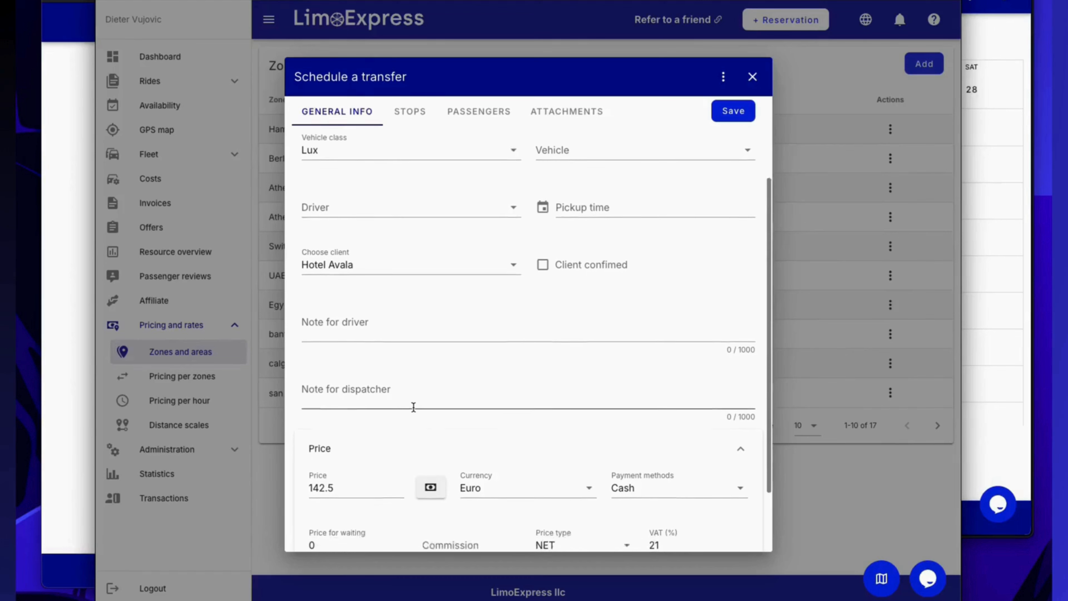
click(430, 481)
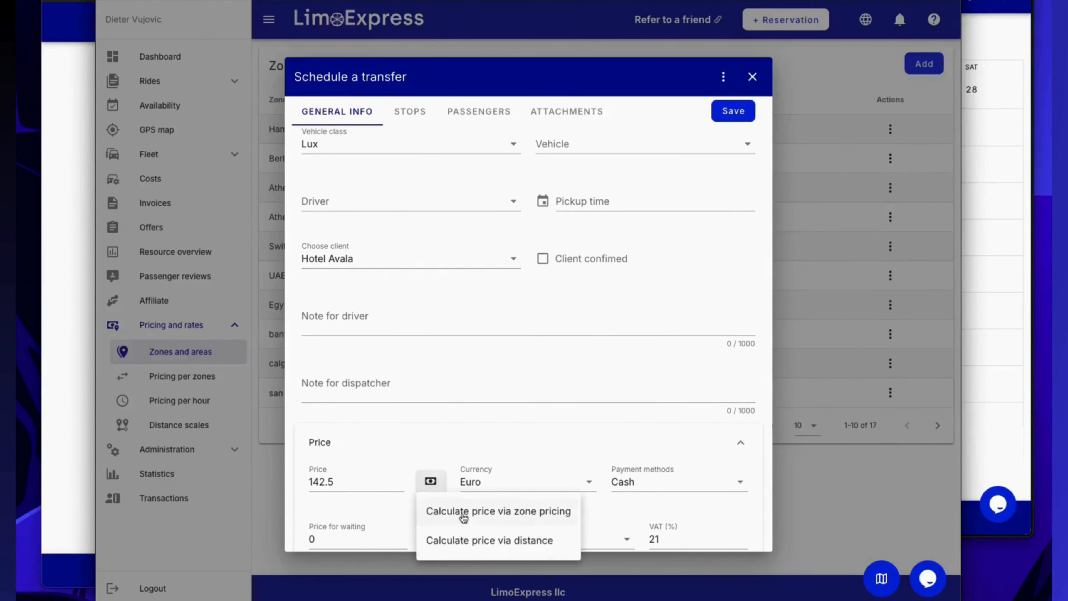
click(493, 540)
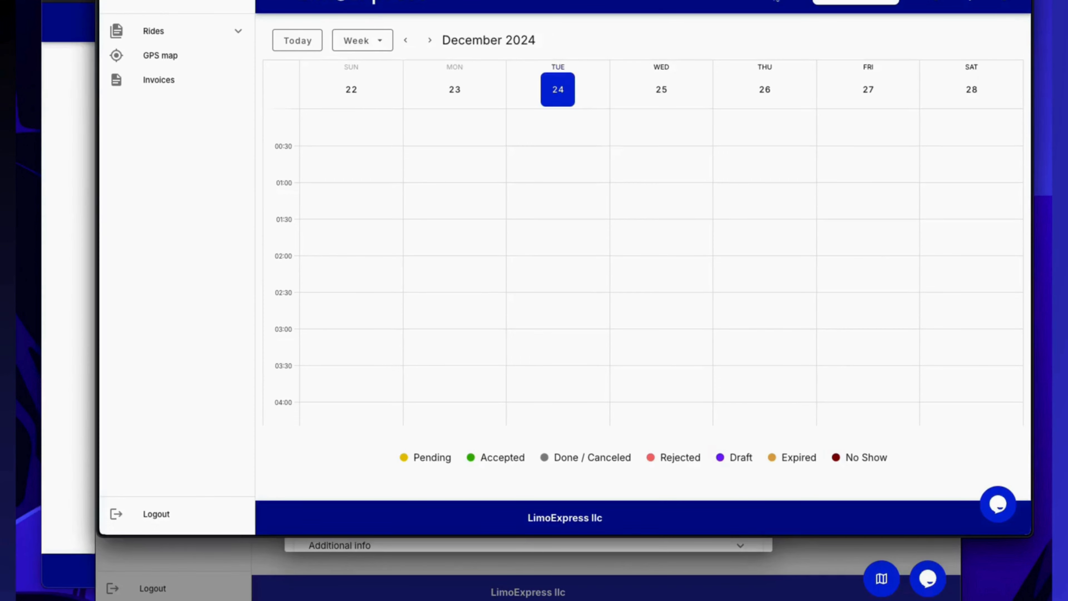
In the client's calendar window, start a transfer from Athens International Airport "Eleftherios Venizelos" to University of West Attica - Campus 2.
click(841, 2)
click(845, 54)
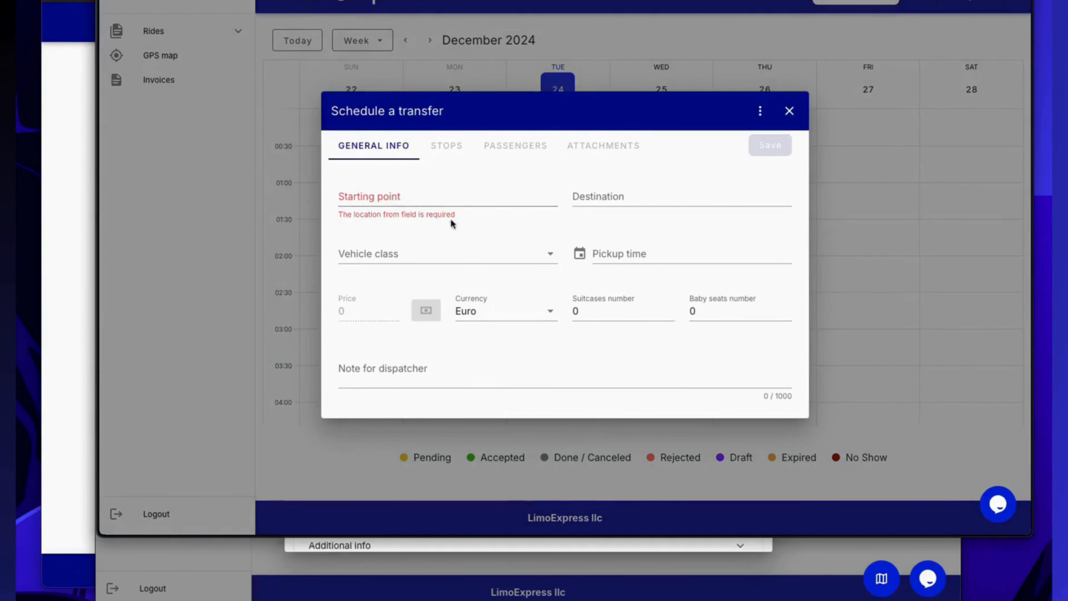
click(436, 200)
key(super+v)
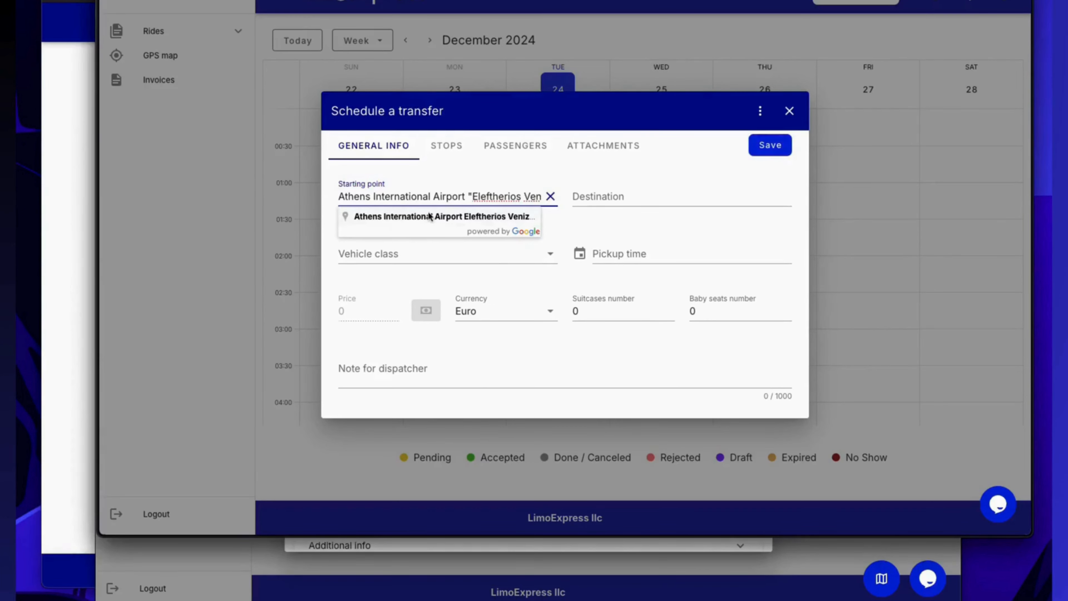
key(super+Tab)
click(635, 198)
text(University of West Attica)
click(656, 236)
Set the client's transfer to vehicle class Lux and calculate its price.
click(455, 253)
click(432, 282)
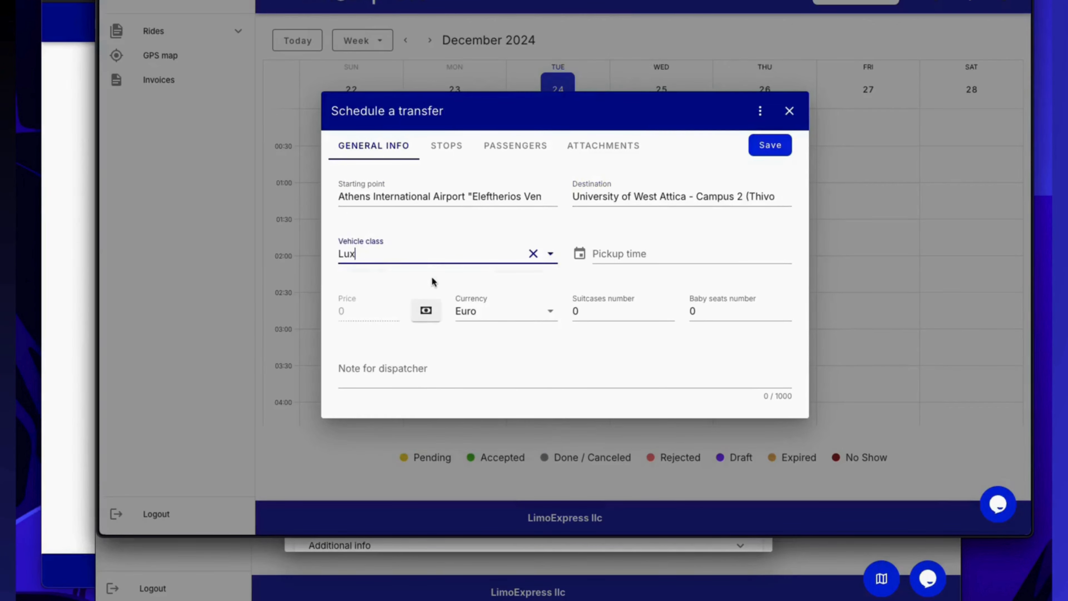
click(426, 310)
drag(365, 315, 343, 318)
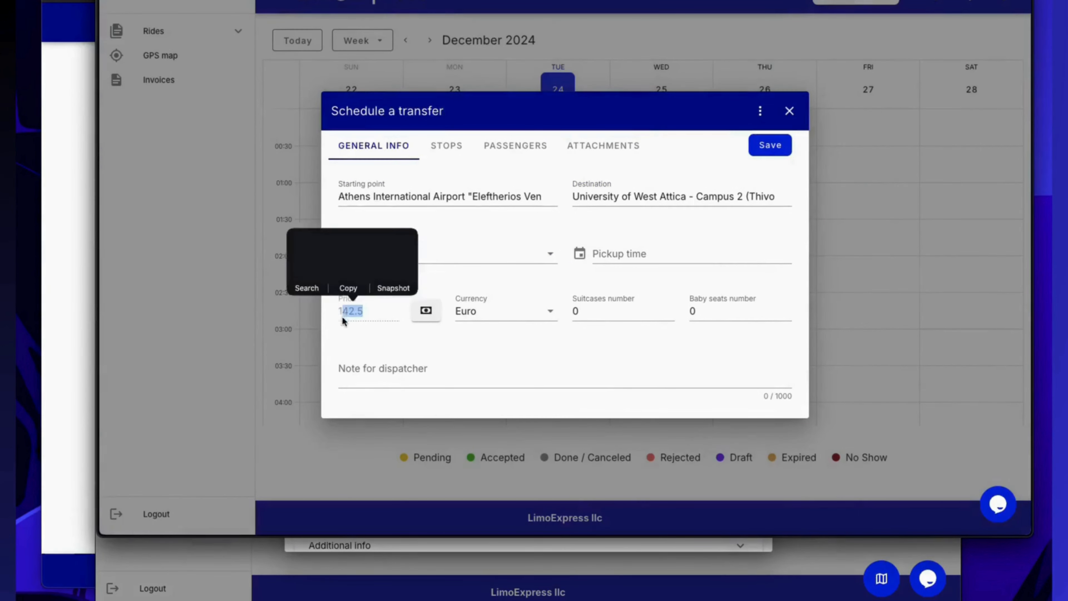
click(364, 327)
Change the destination of the client's transfer to İstanbul, Türkiye.
click(625, 197)
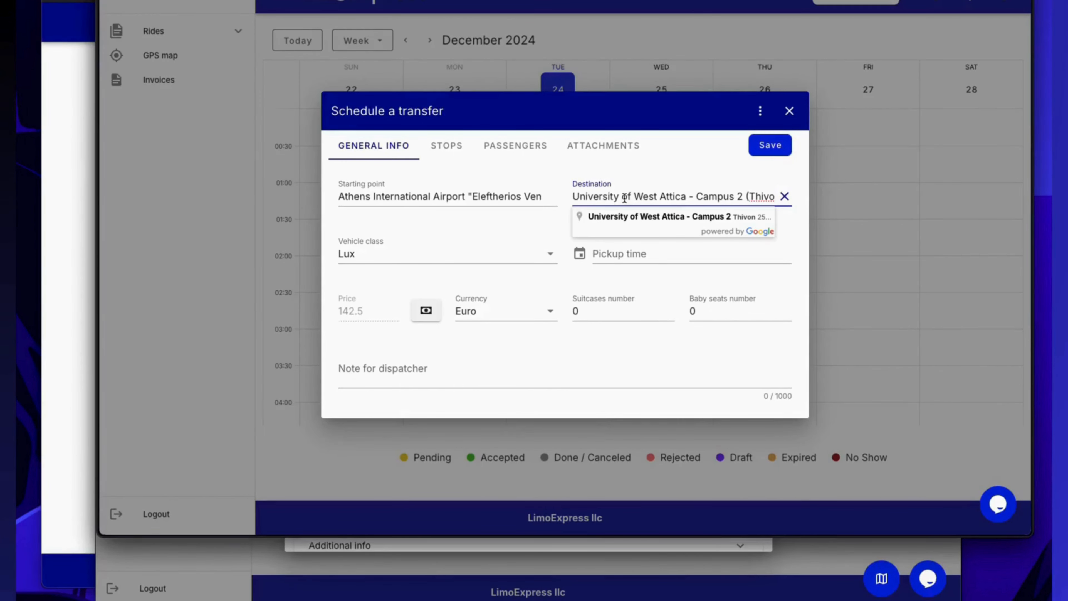
key(ctrl+a)
key(BackSpace)
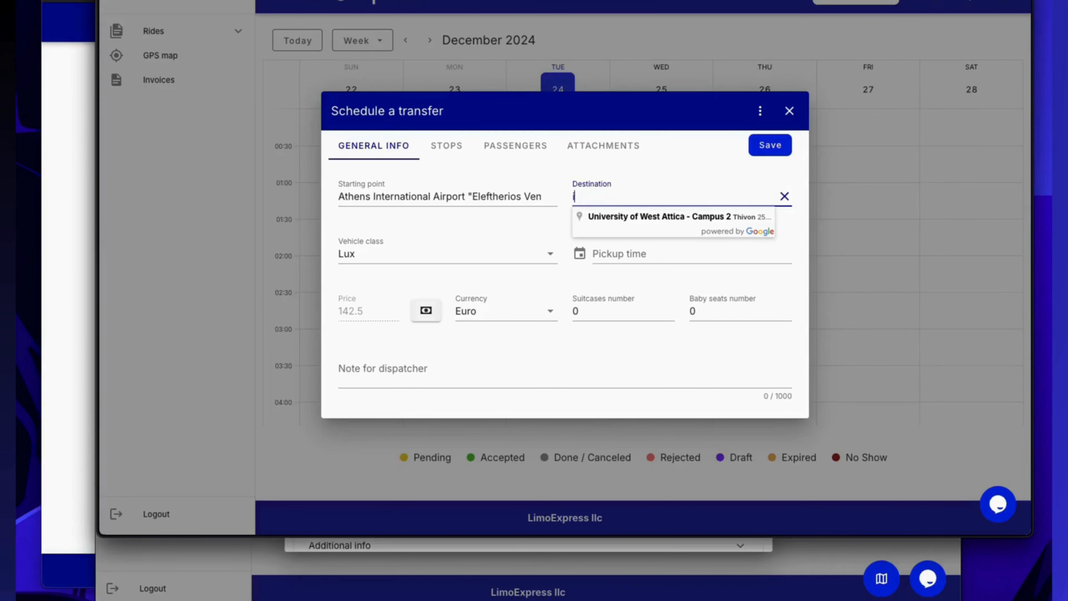
text(insta)
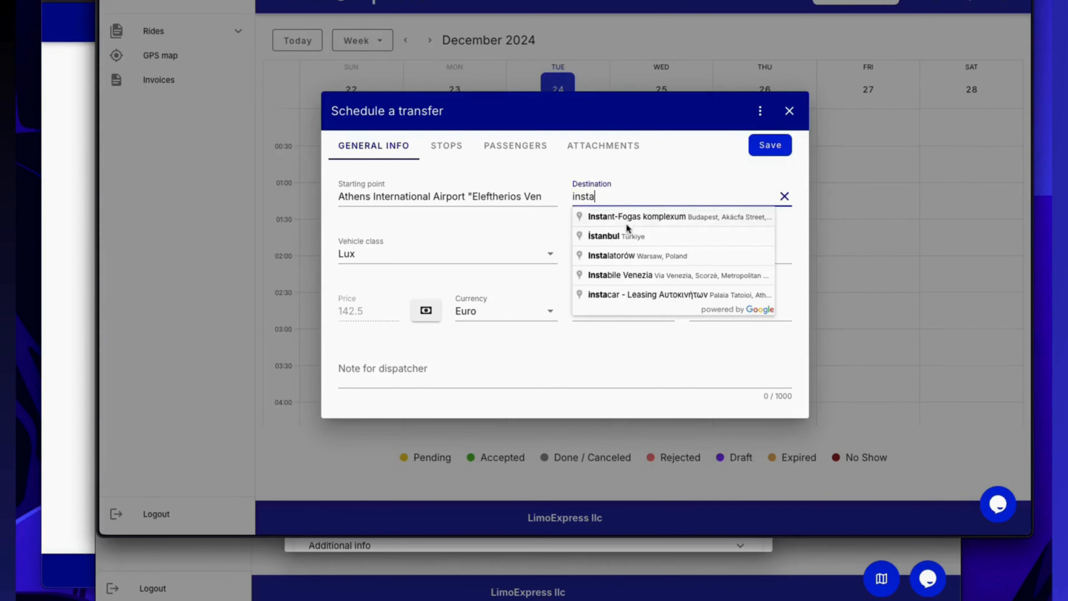
click(625, 236)
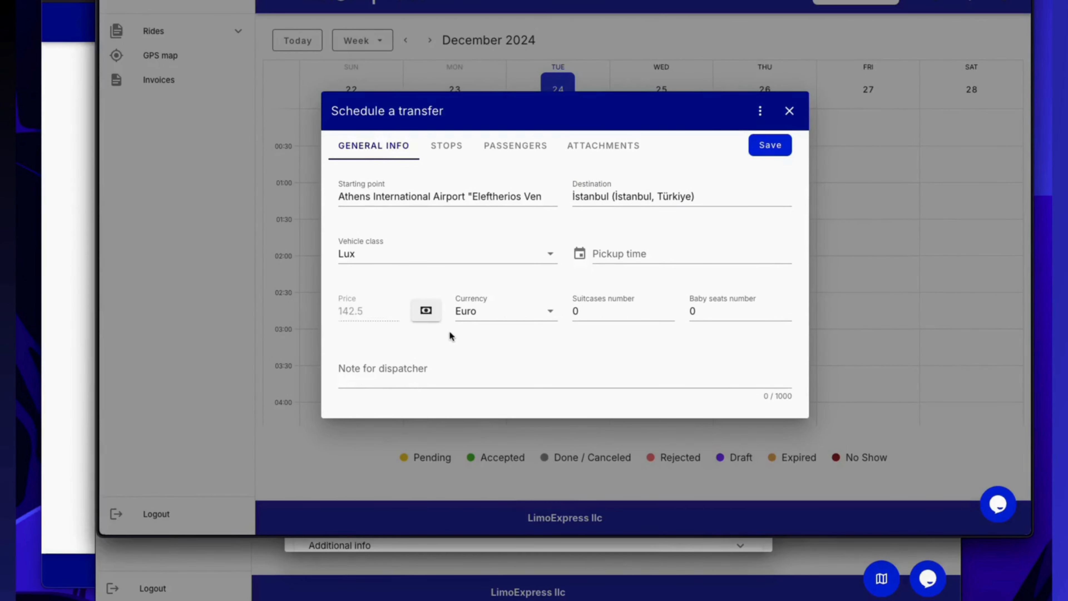
click(78, 179)
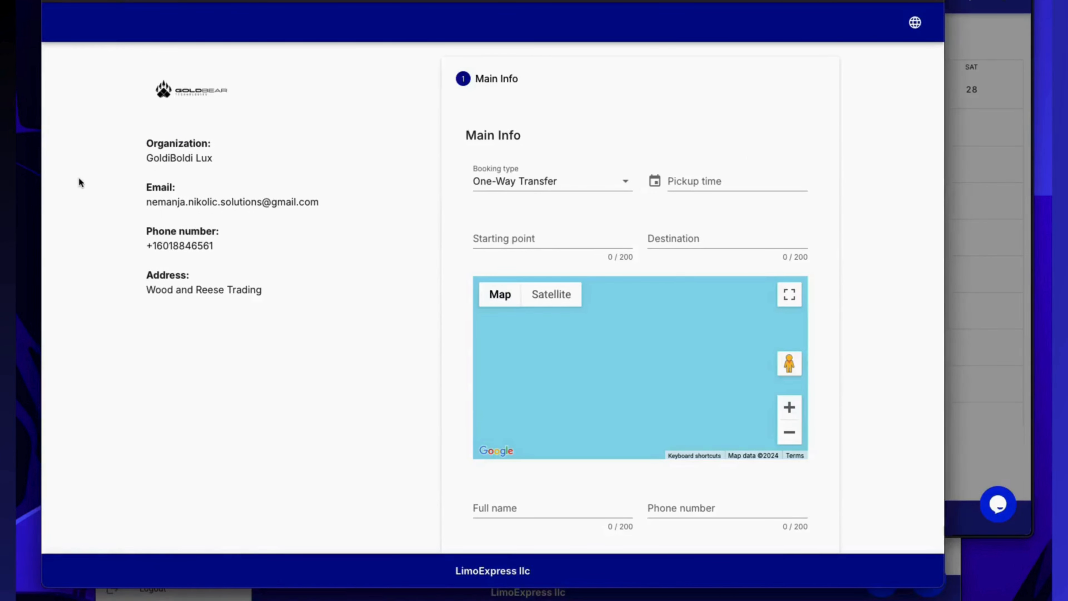
click(701, 184)
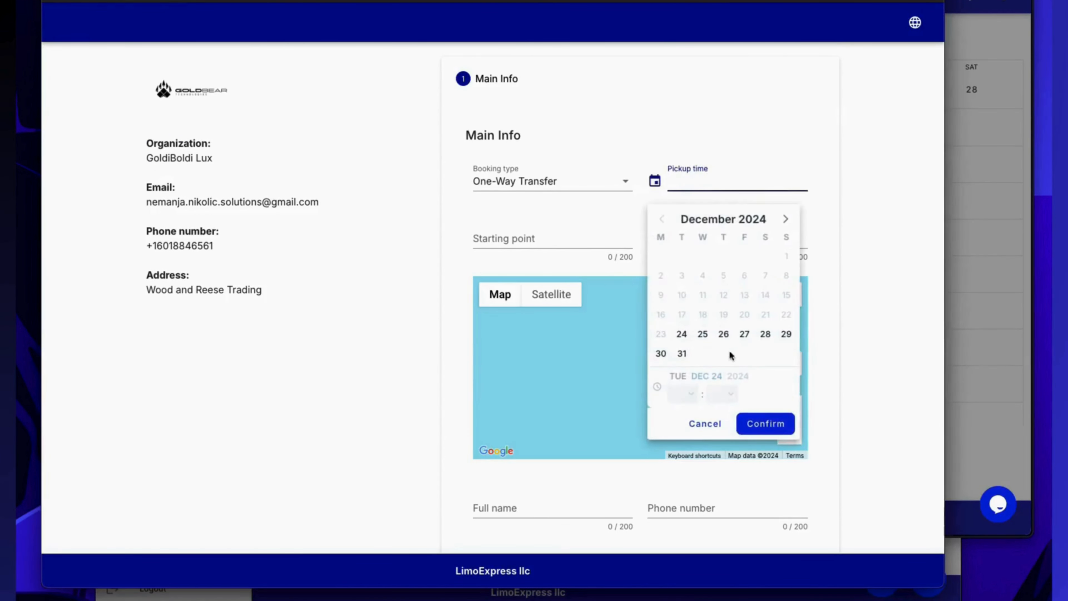
click(682, 353)
click(759, 424)
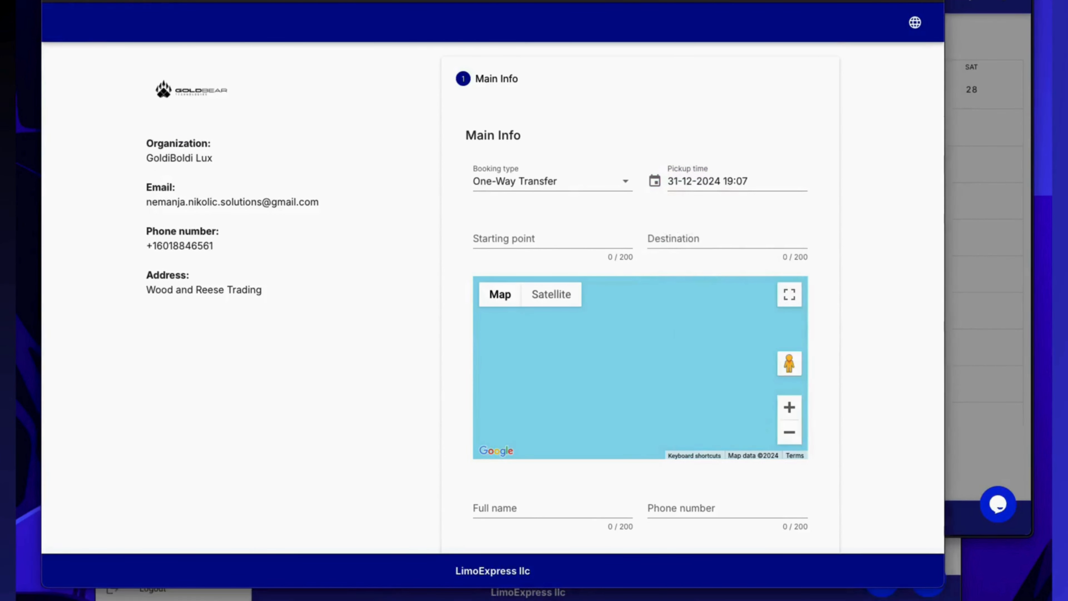
Set the booking's route from Athens International Airport "Eleftherios Venizelos" to University of West Attica - Campus 2.
click(509, 237)
key(super+v)
click(522, 258)
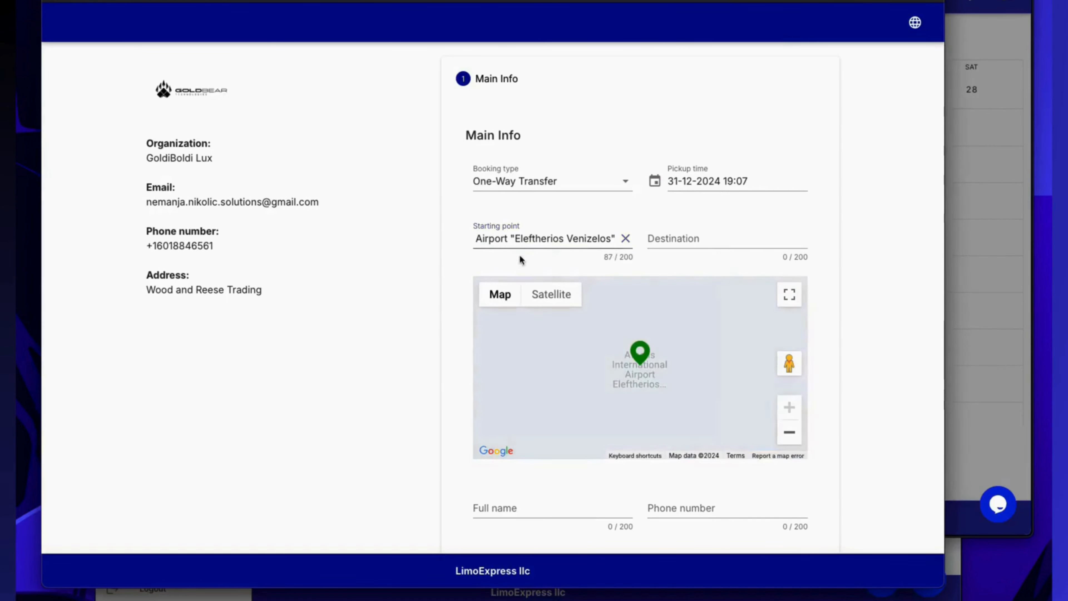
click(701, 236)
text(University of West Attica)
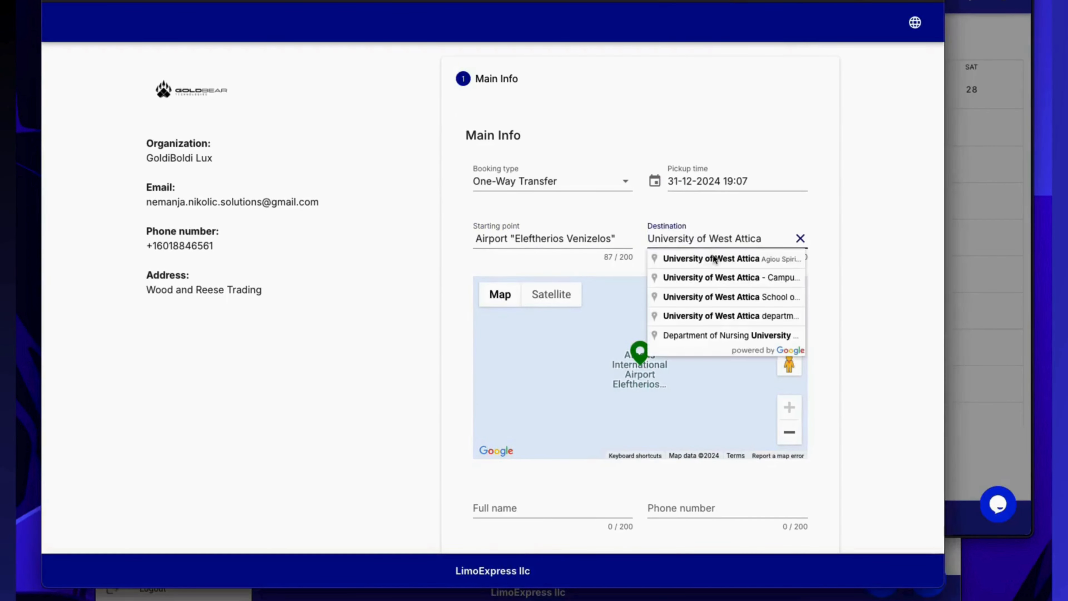
click(732, 277)
scroll(639, 438, down, 2)
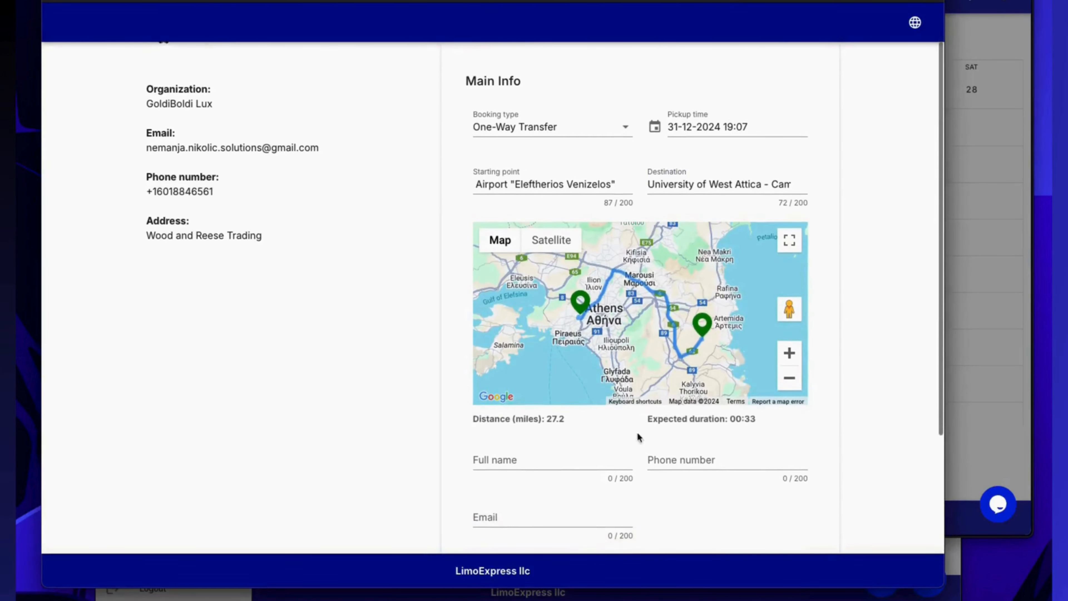
Fill in the booking's full name, phone number and email fields and continue to the vehicle class selection.
scroll(562, 448, down, 1)
click(548, 436)
text(test test)
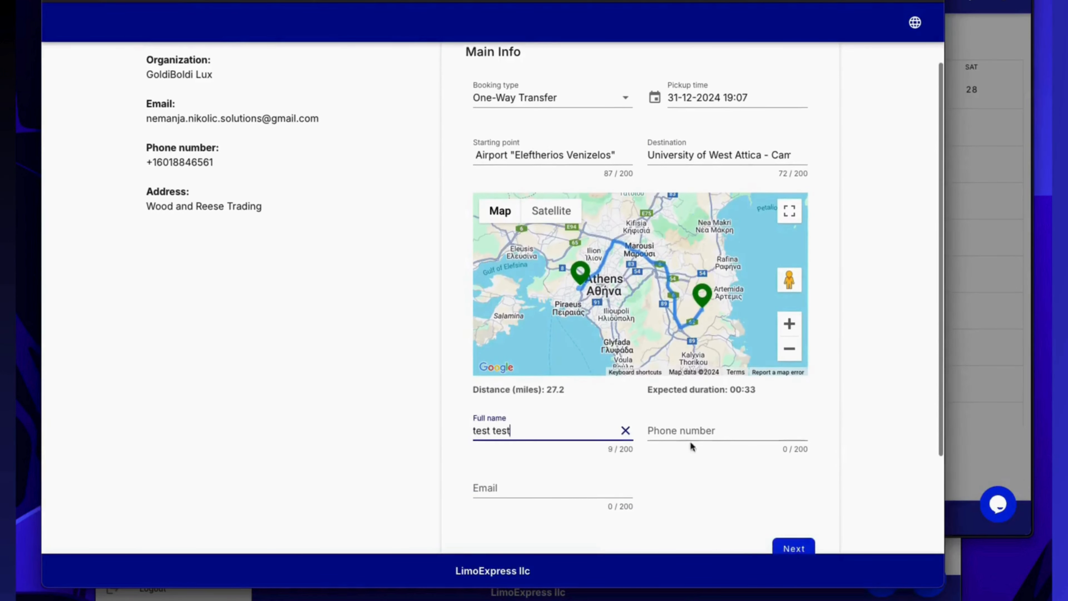
click(713, 436)
text(1231231)
click(529, 487)
text(test)
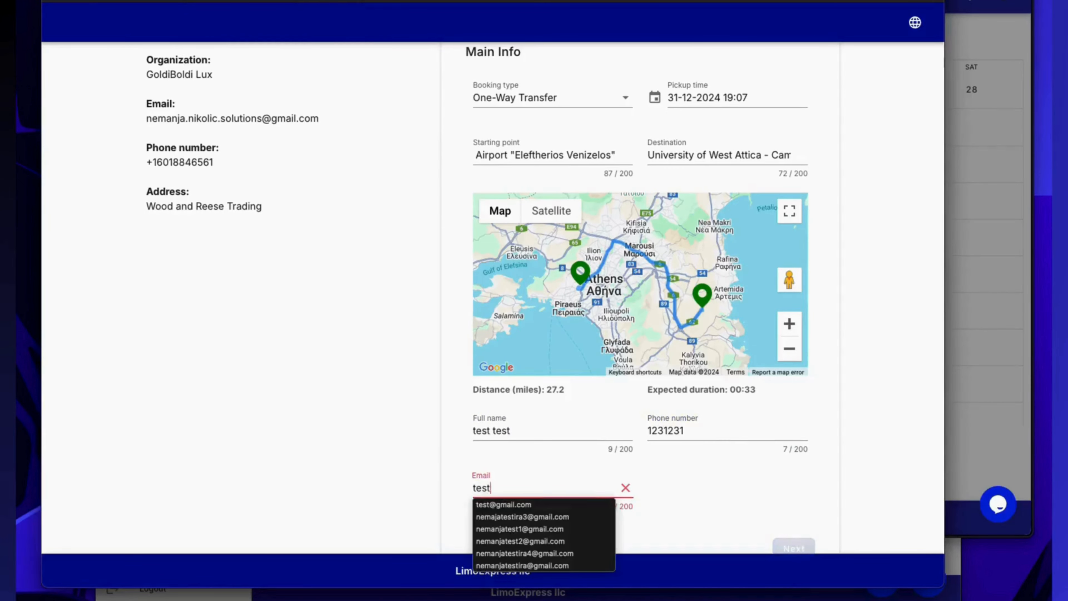
text(@gmail.com)
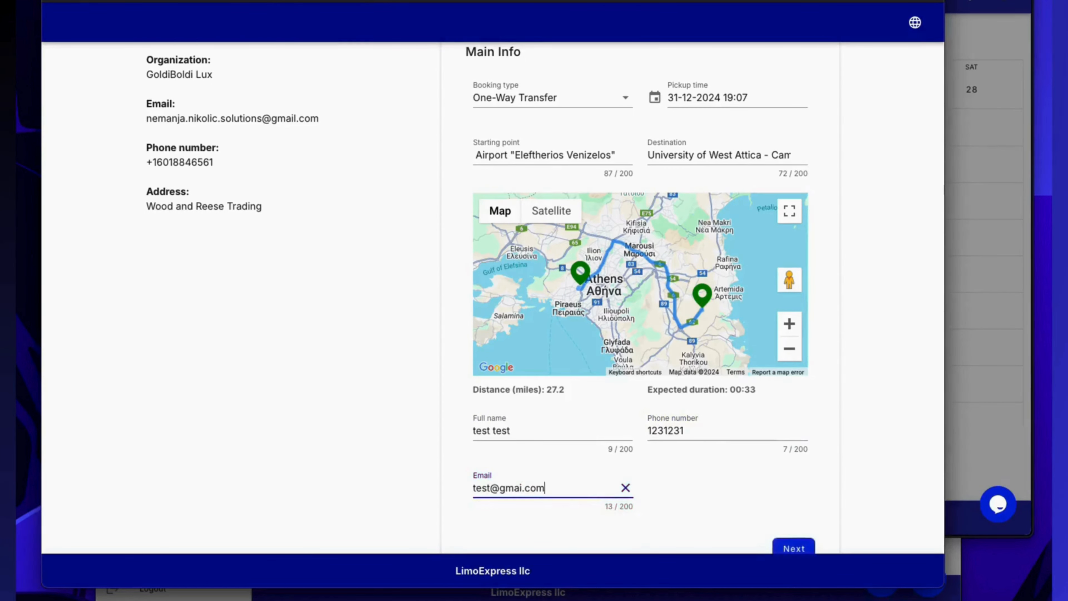
scroll(631, 483, down, 1)
click(794, 525)
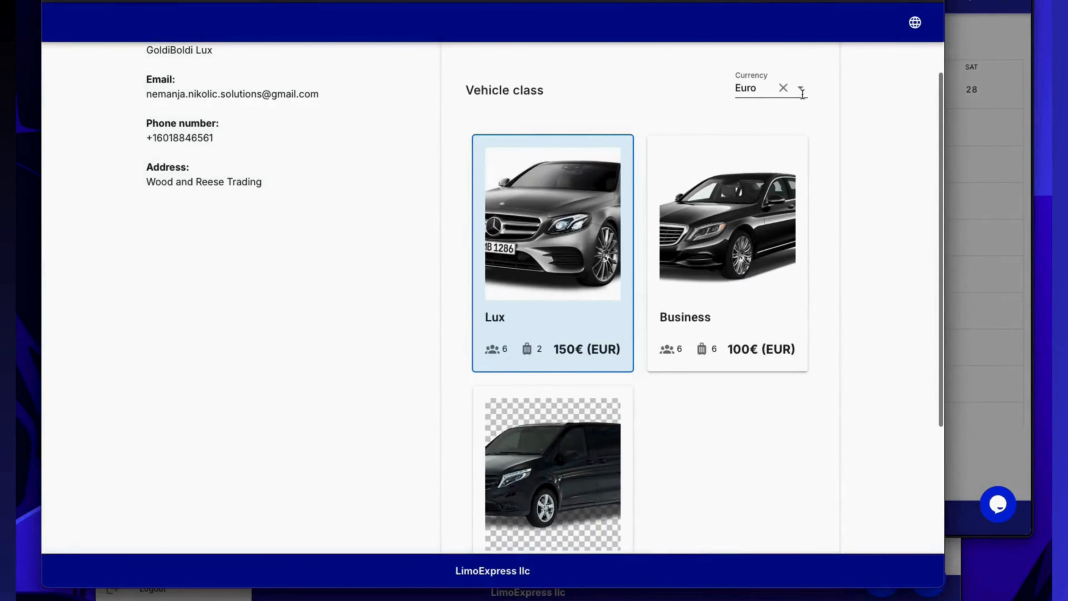
Go back to the booking's main info, change the destination to İstanbul, Türkiye and continue to the vehicle class prices.
scroll(685, 425, down, 3)
click(505, 510)
scroll(875, 282, up, 5)
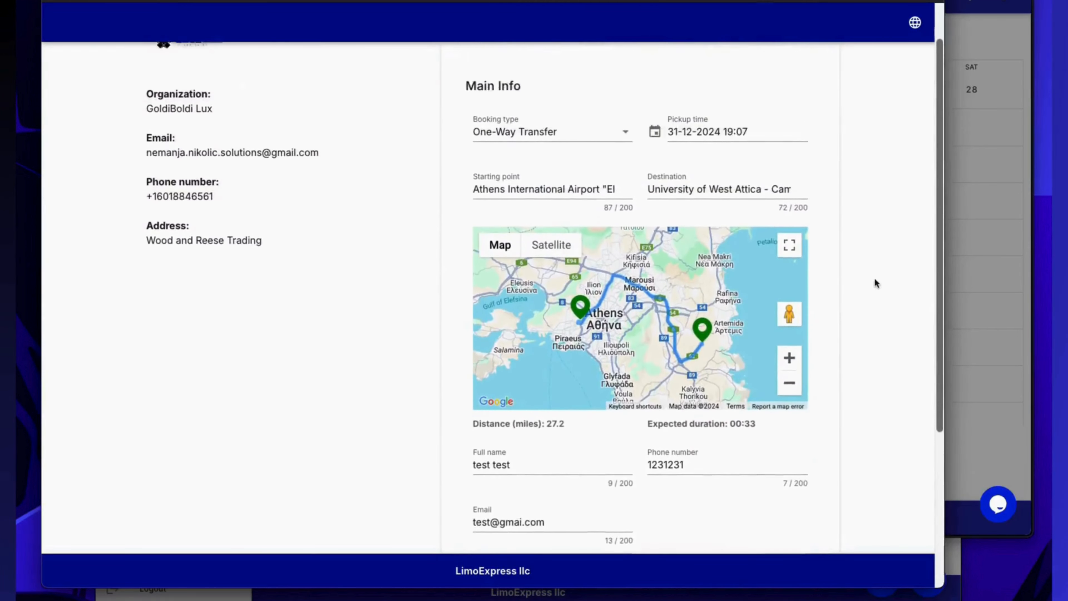
triple_click(688, 203)
text(insta)
click(715, 242)
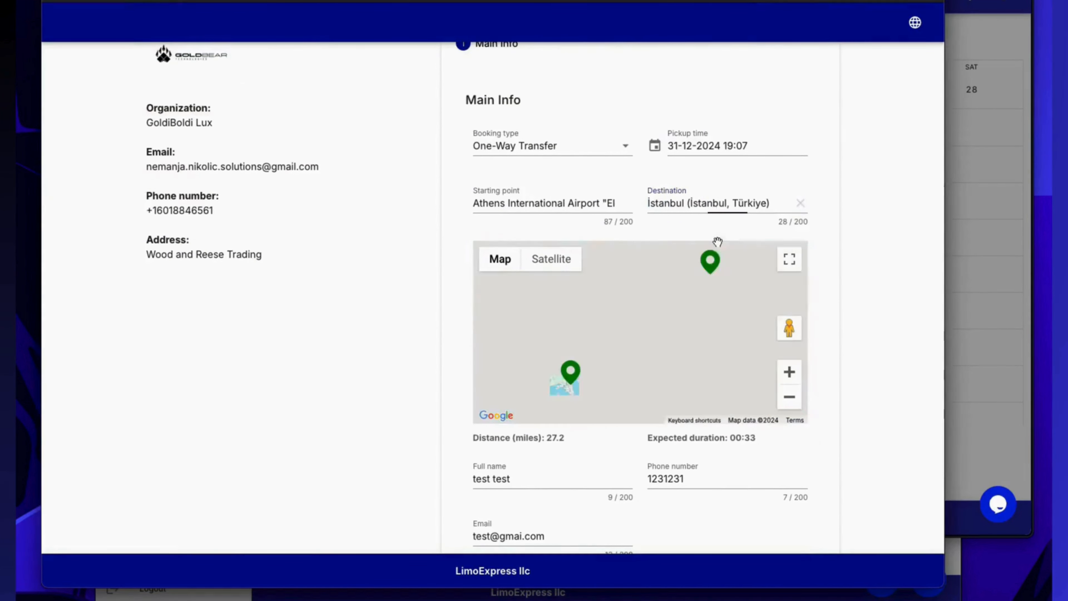
scroll(583, 404, down, 2)
scroll(673, 463, down, 2)
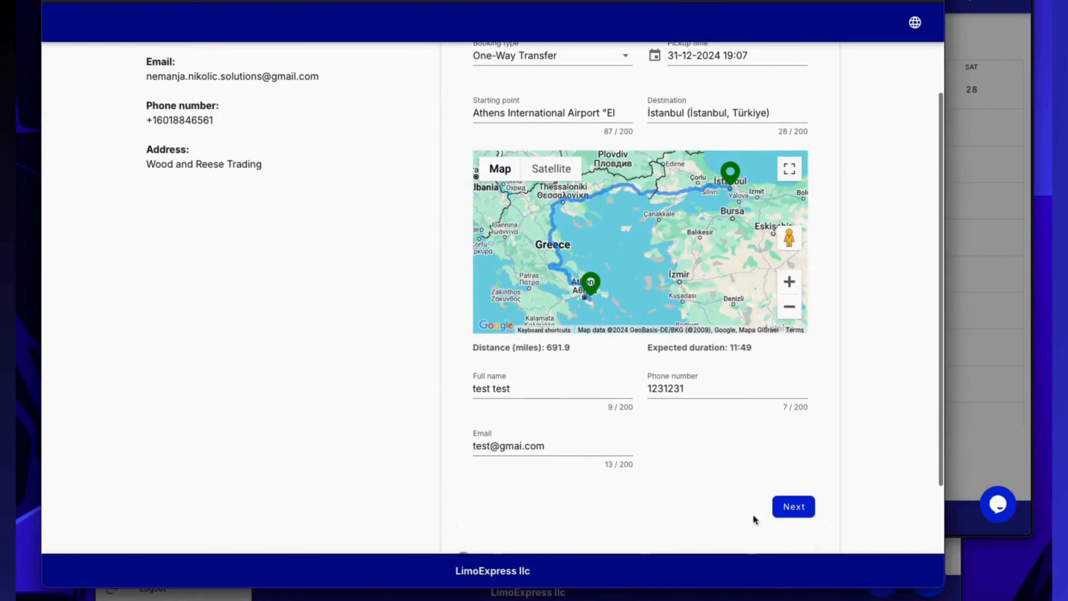
click(787, 507)
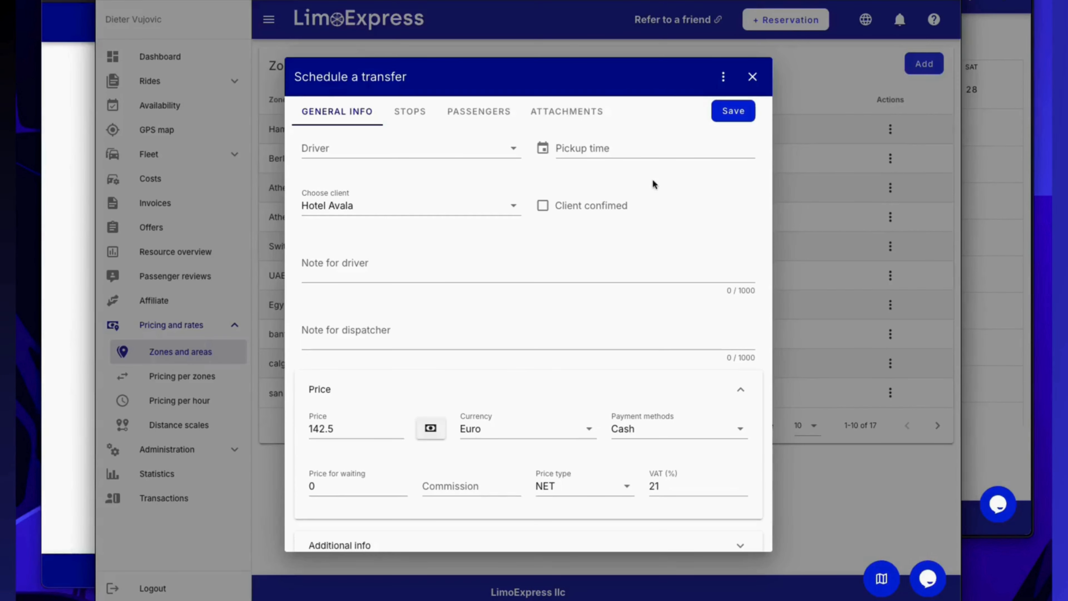
scroll(575, 206, up, 3)
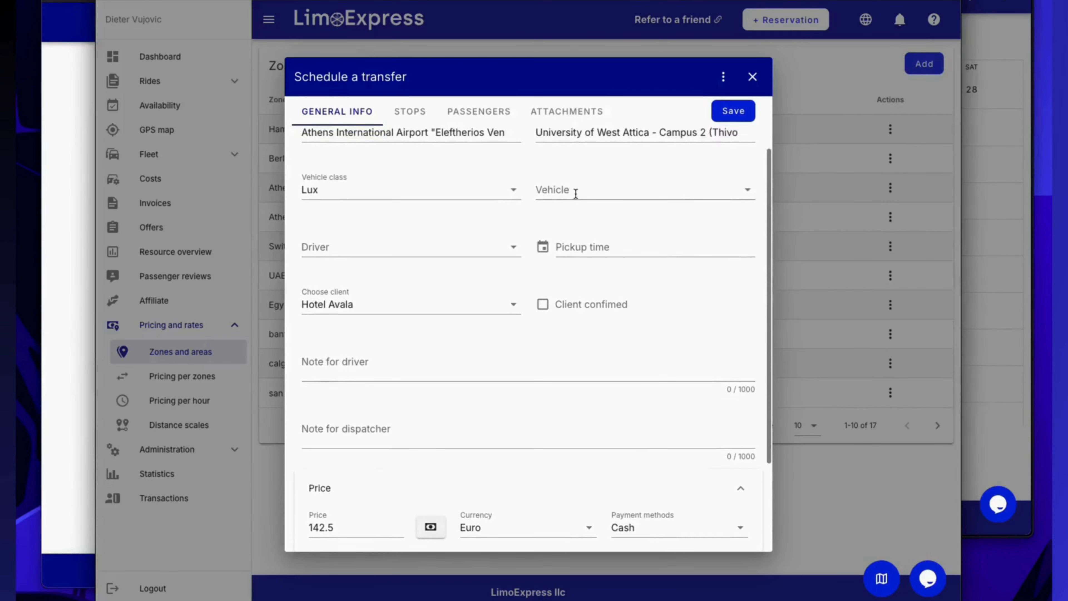
Switch to the dispatcher's transfer form and change the transfer's destination to İstanbul, Türkiye.
scroll(575, 205, up, 1)
triple_click(589, 162)
text(insta)
click(582, 202)
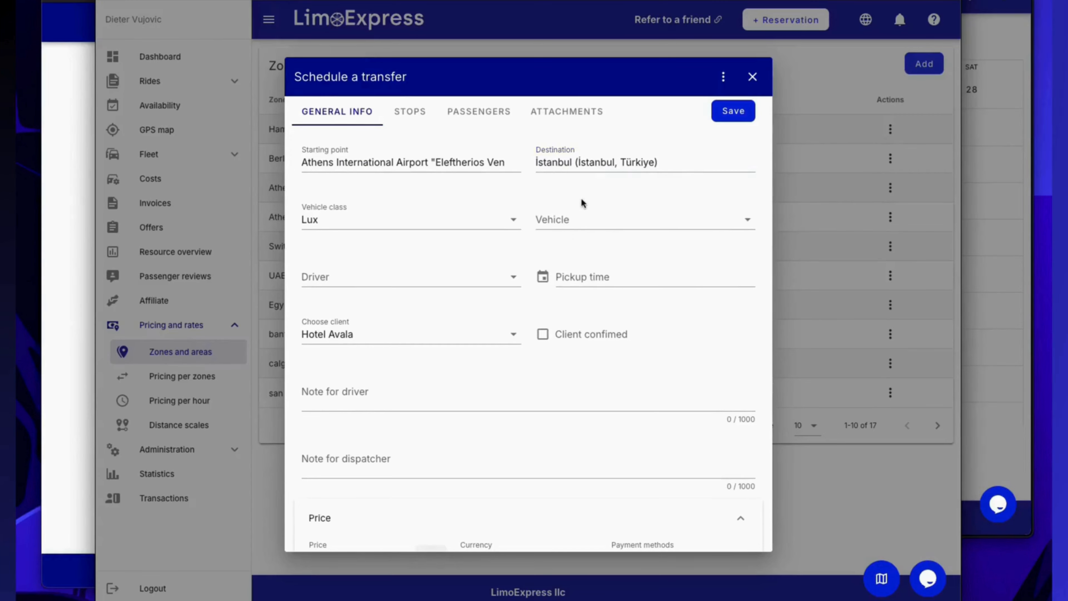
Remove the client Hotel Avala from the transfer and calculate its price in Euro.
scroll(495, 253, down, 4)
click(495, 249)
click(613, 248)
click(431, 410)
click(470, 463)
drag(353, 410, 313, 411)
click(430, 343)
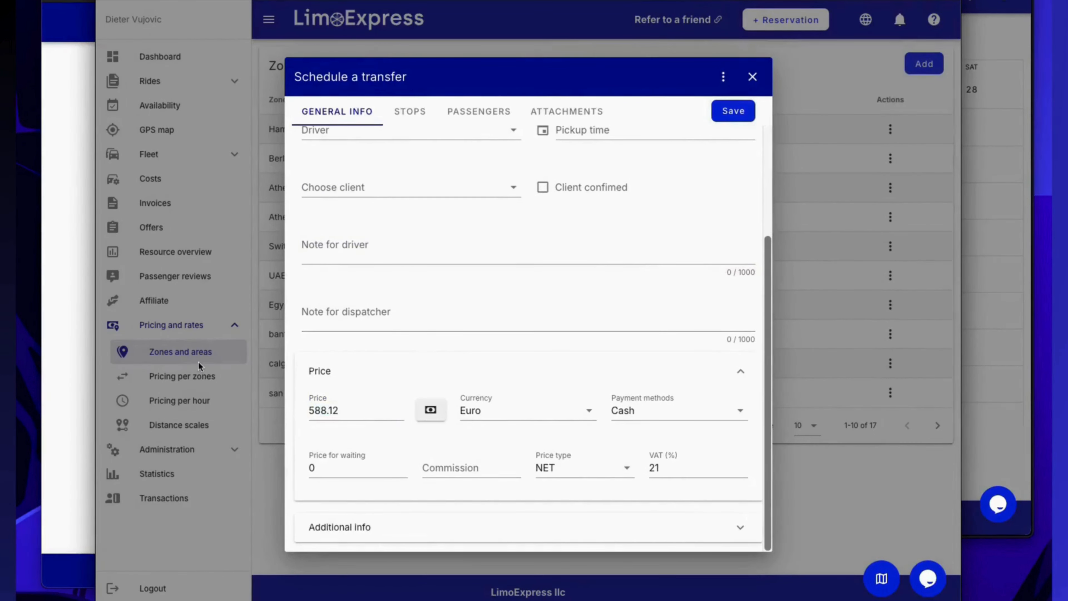
Close the transfer form and look through the zone pricing, hourly pricing and zones and areas lists.
click(218, 370)
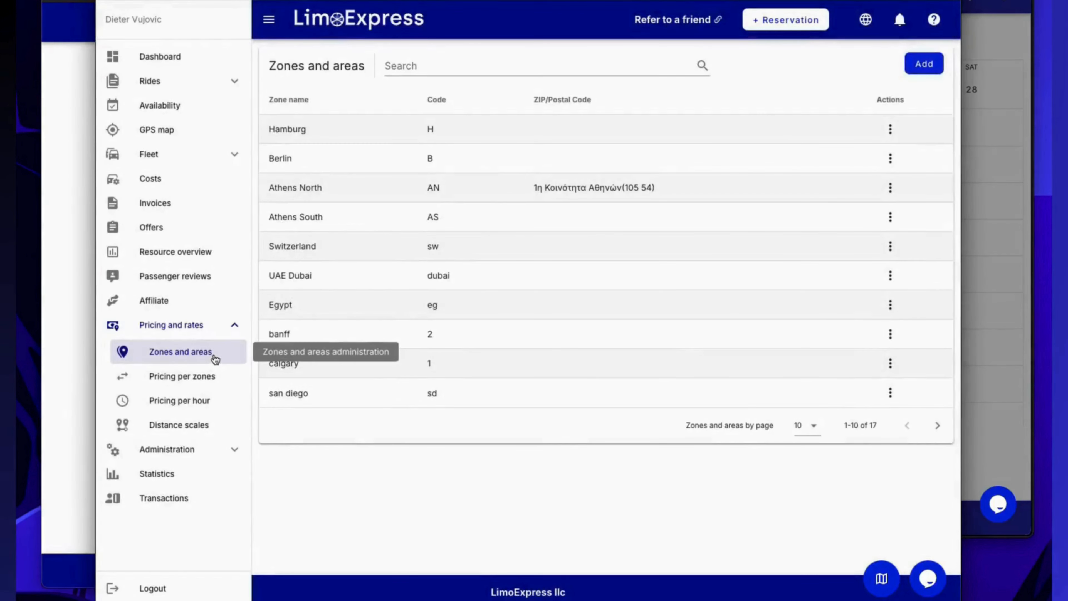
click(215, 376)
click(217, 408)
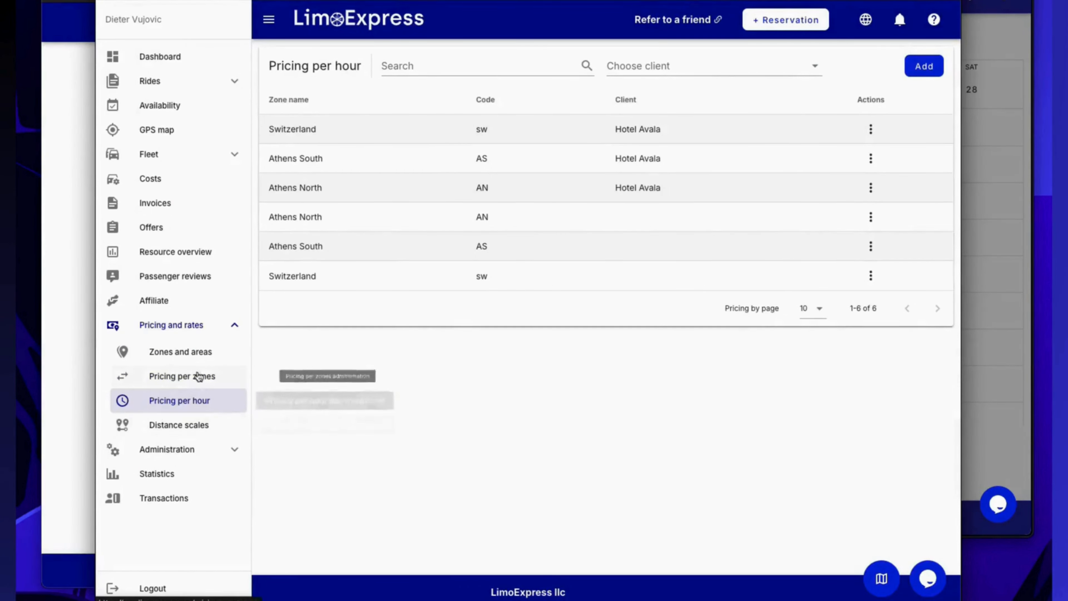
click(201, 356)
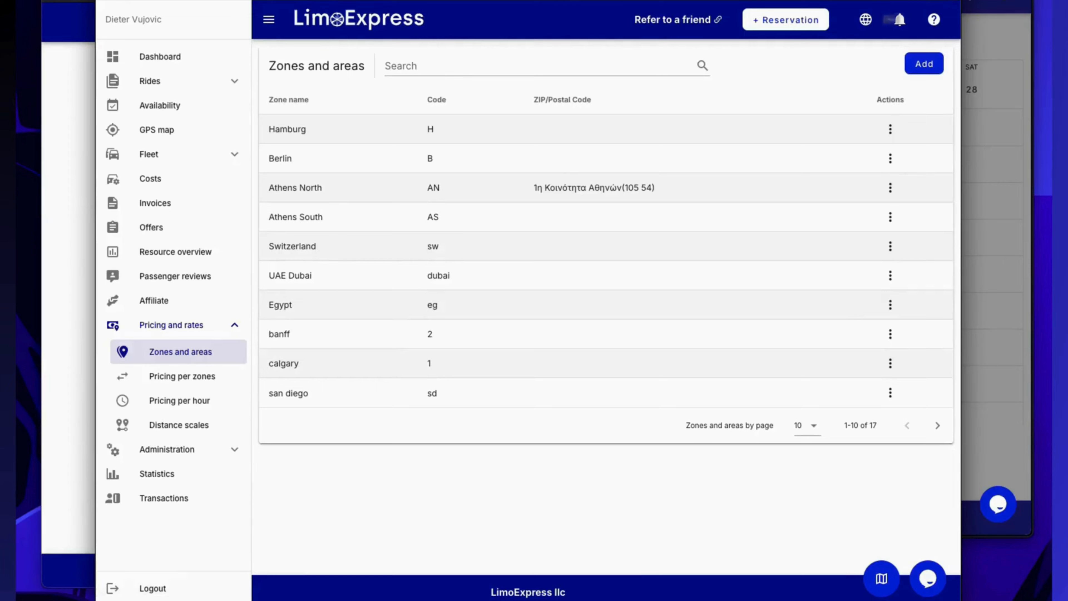
Examine the Lux price per hour in the hourly pricing of Athens South that has no client assigned.
click(213, 402)
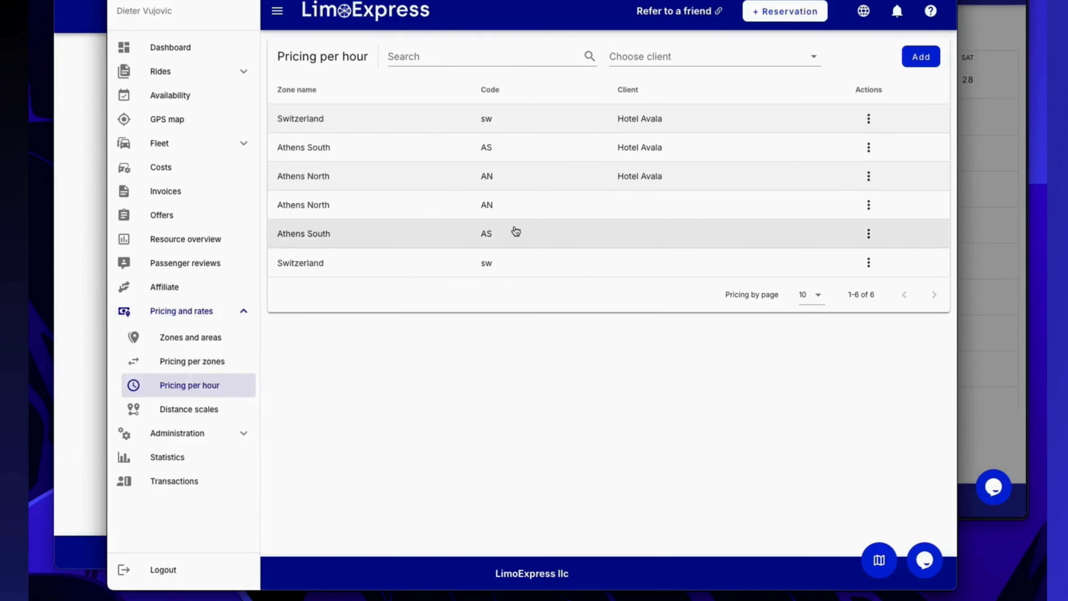
click(534, 232)
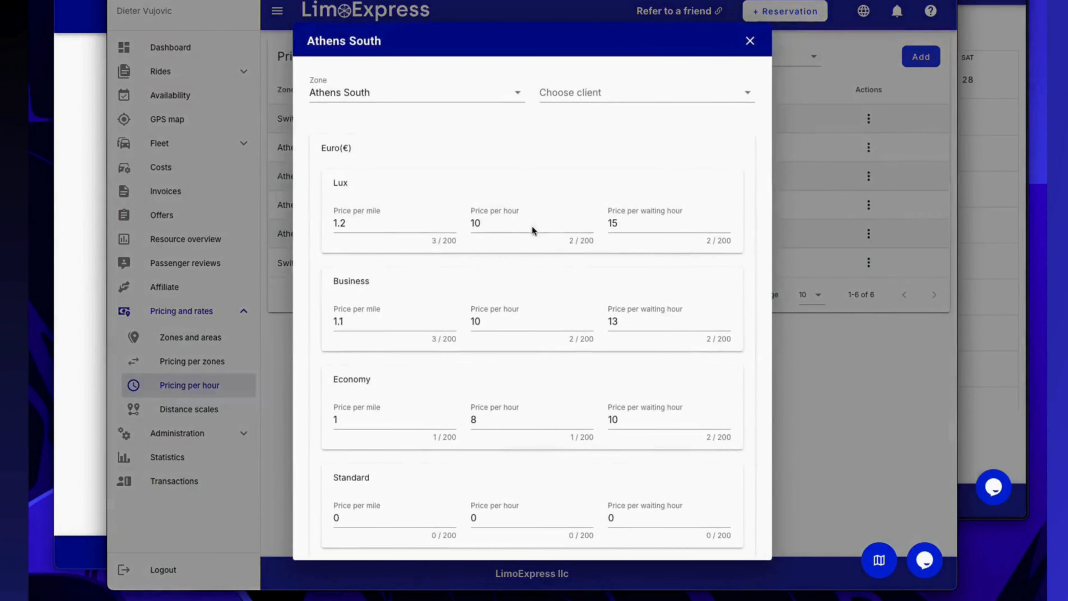
double_click(472, 222)
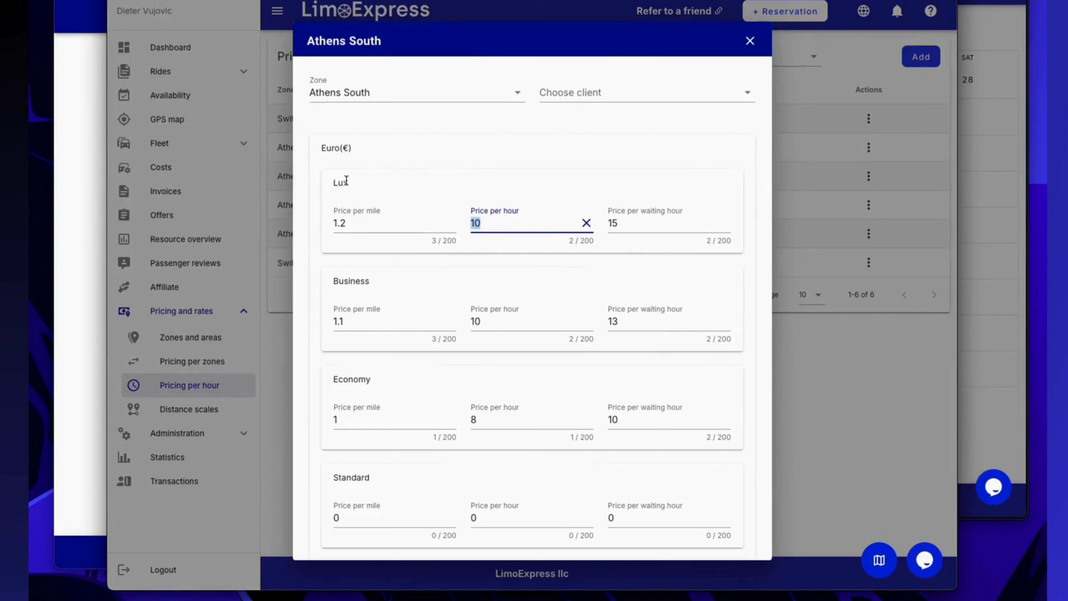
click(808, 340)
Start a daily rental reservation from Athens International Airport "Eleftherios Venizelos" with vehicle class Lux.
click(785, 11)
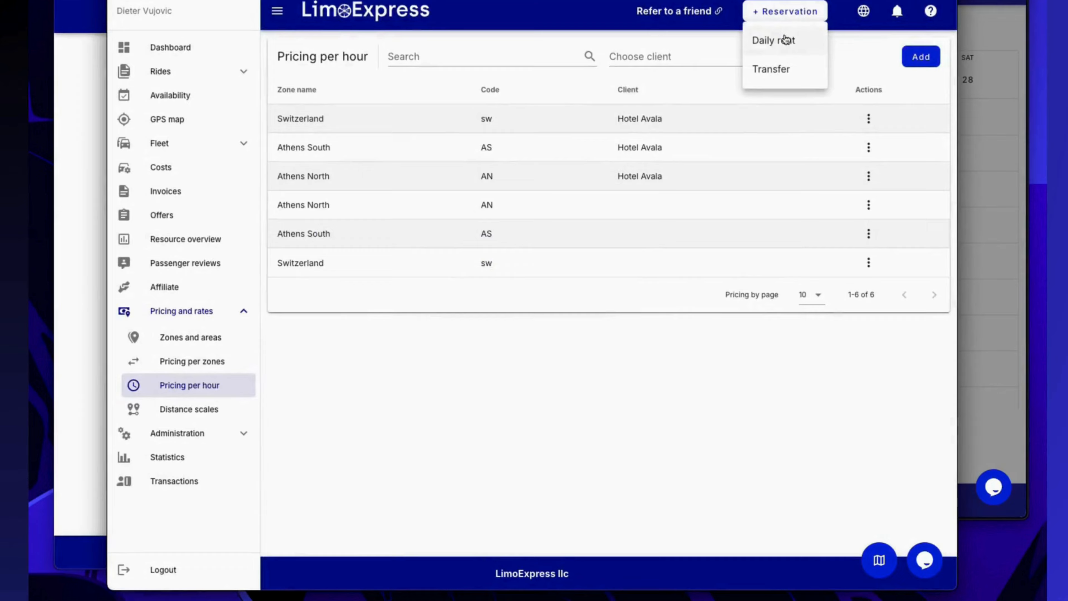
click(786, 39)
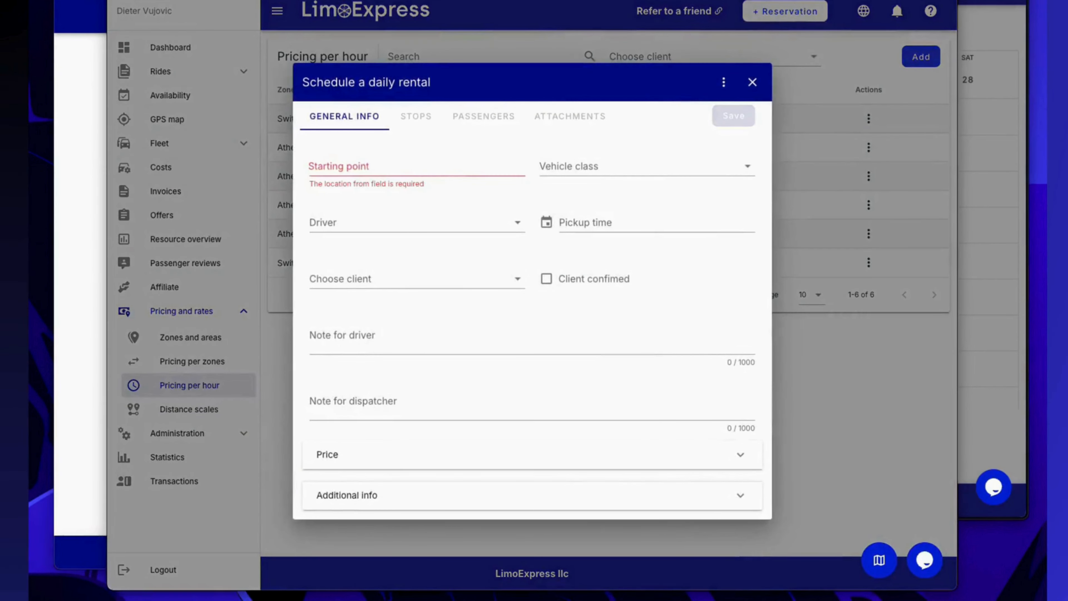
click(366, 166)
text(International Airport "Eleftherios Venizelos")
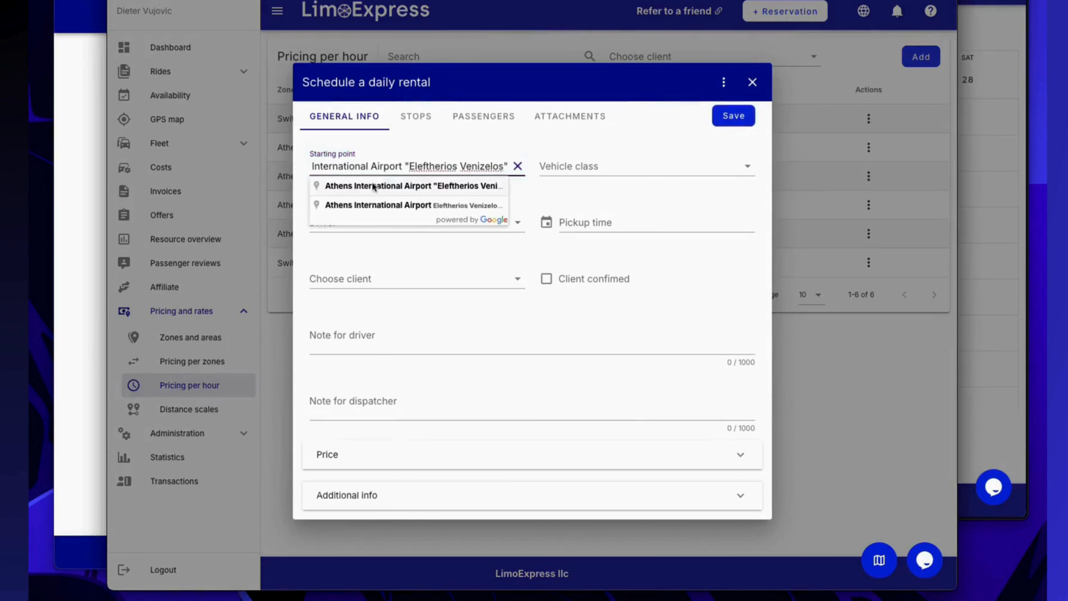
click(372, 186)
click(610, 167)
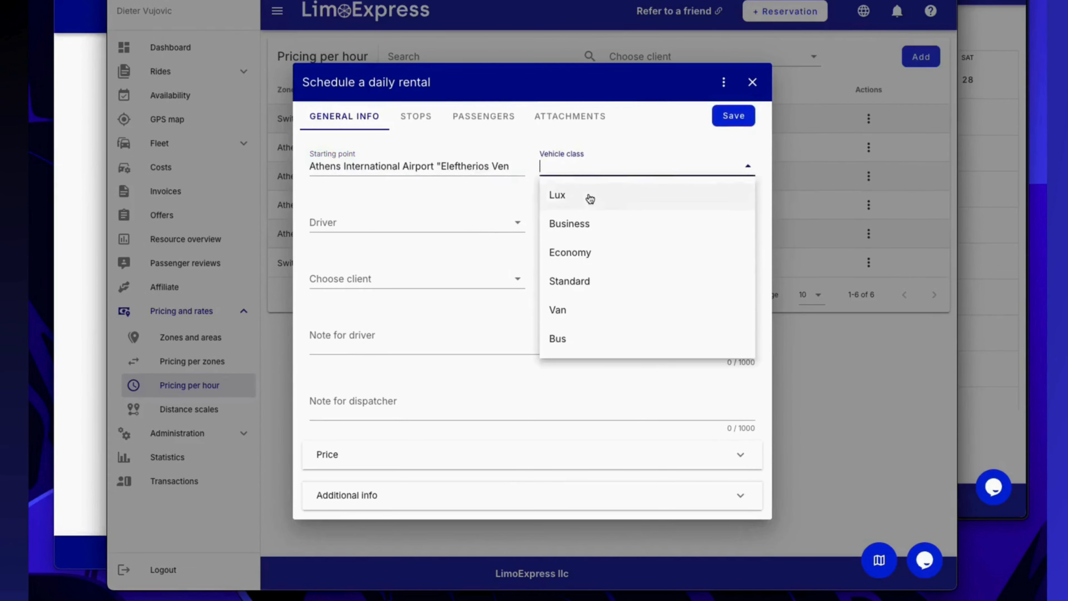
click(589, 197)
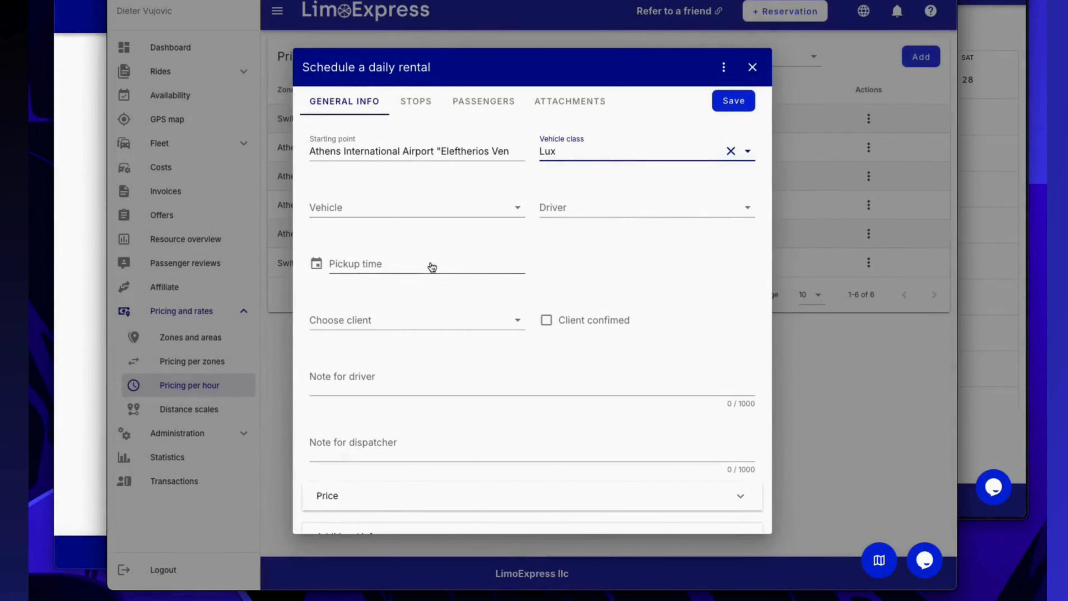
click(431, 267)
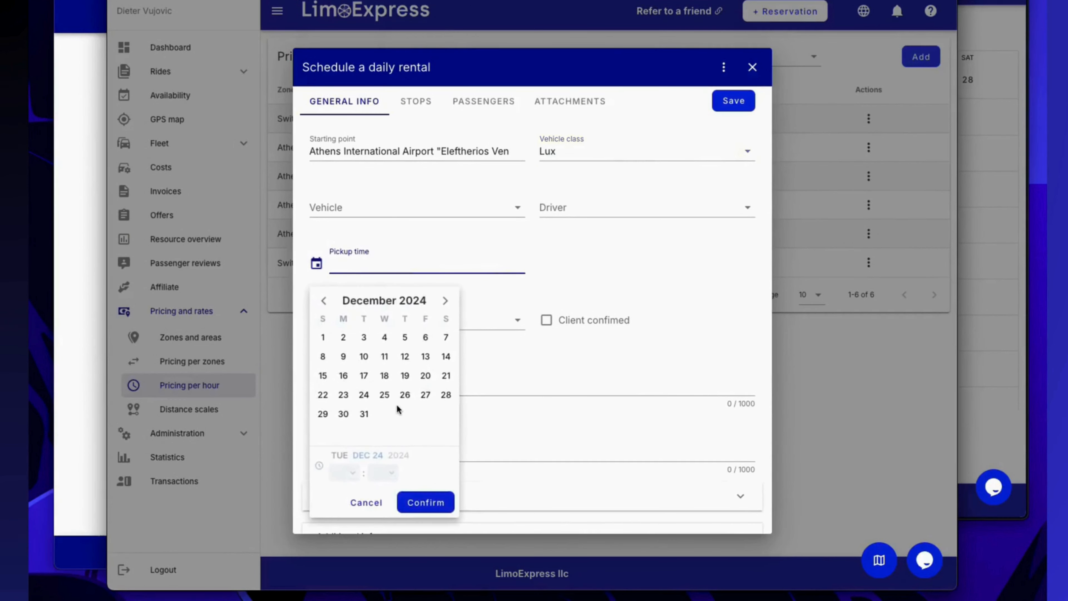
click(343, 394)
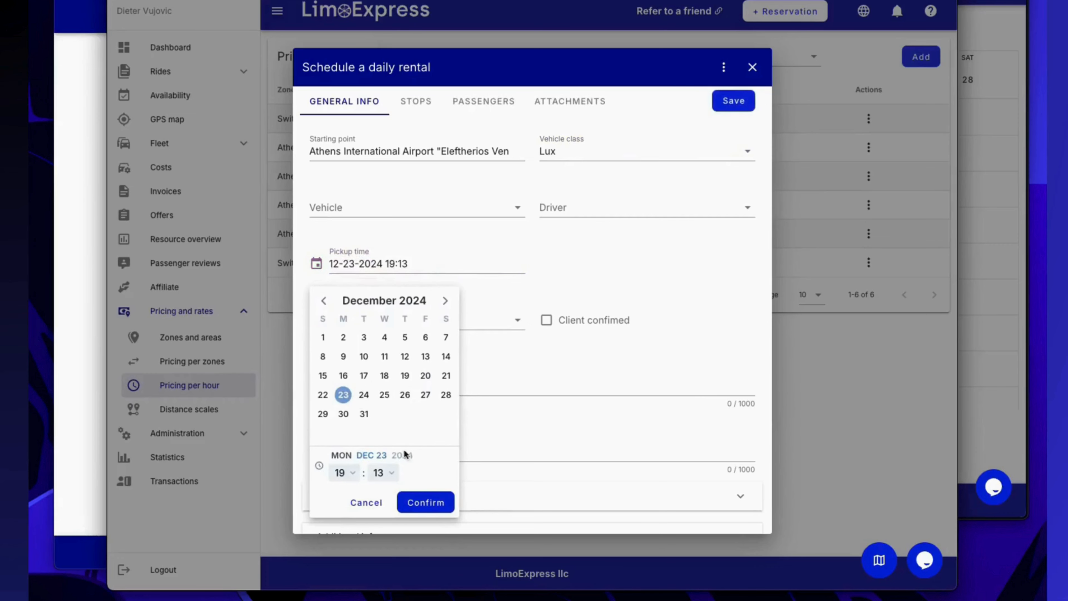
click(426, 501)
Expand the daily rental's price details and calculate its price in Euro.
scroll(458, 371, down, 1)
click(434, 468)
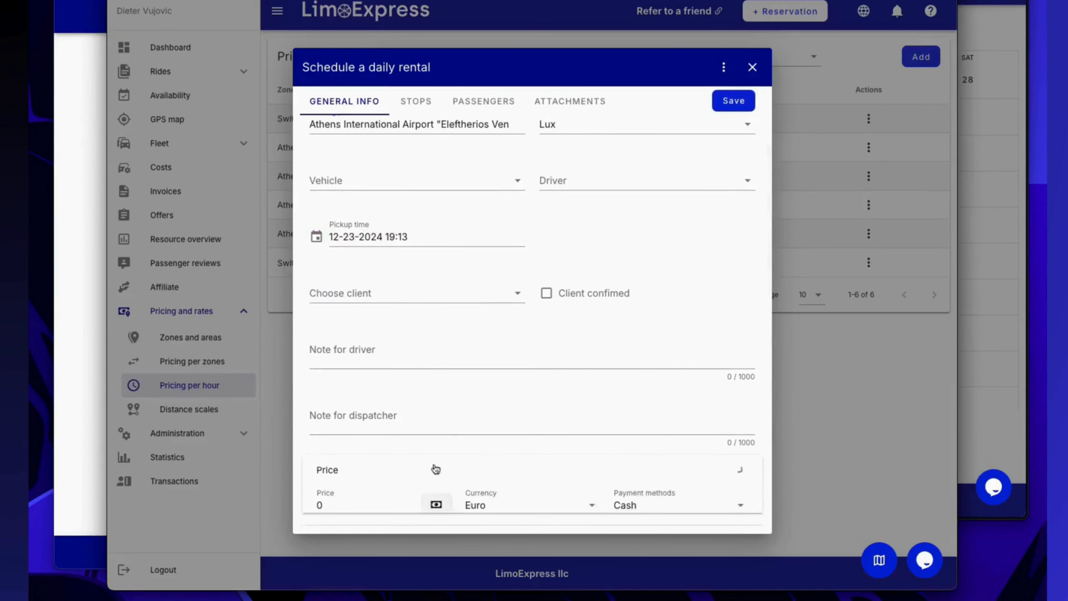
scroll(448, 431, down, 2)
click(436, 450)
click(448, 474)
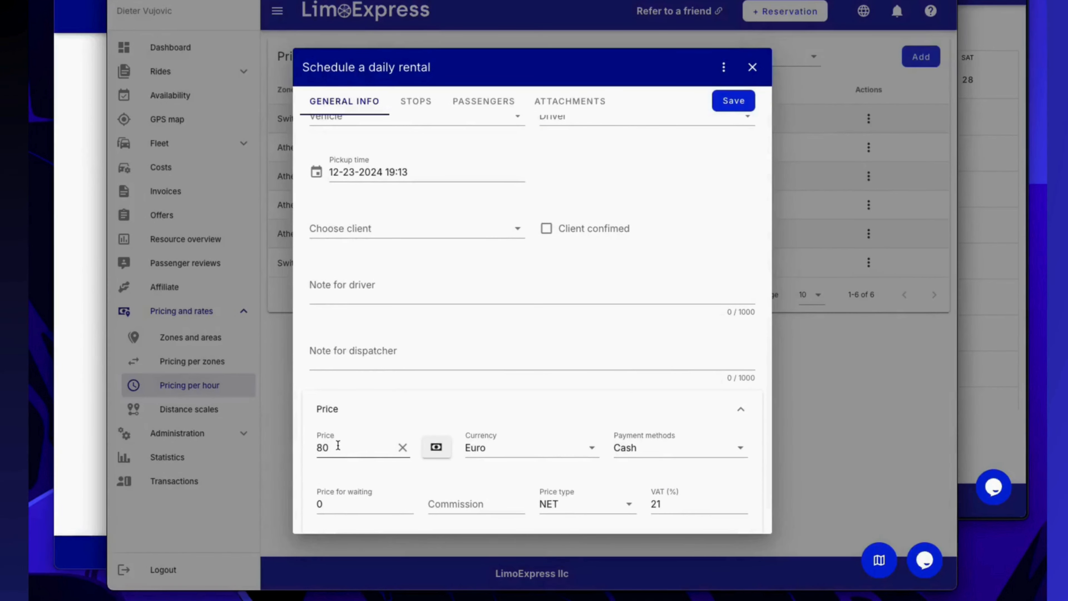
Check the expected duration in the daily rental's additional info and save the reservation.
scroll(420, 430, down, 1)
click(417, 505)
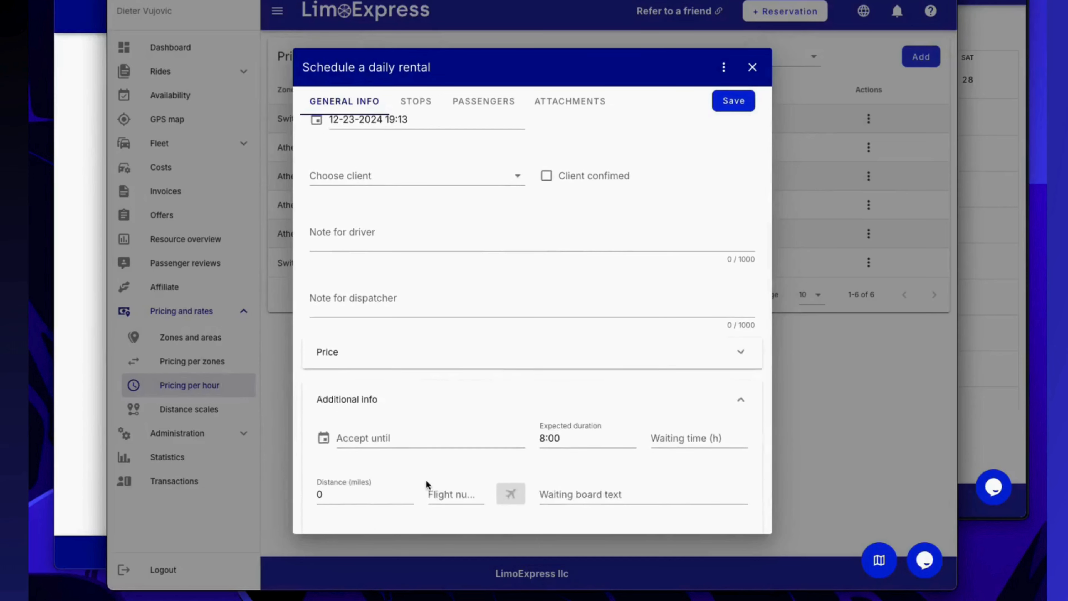
scroll(424, 489, down, 2)
scroll(431, 480, up, 2)
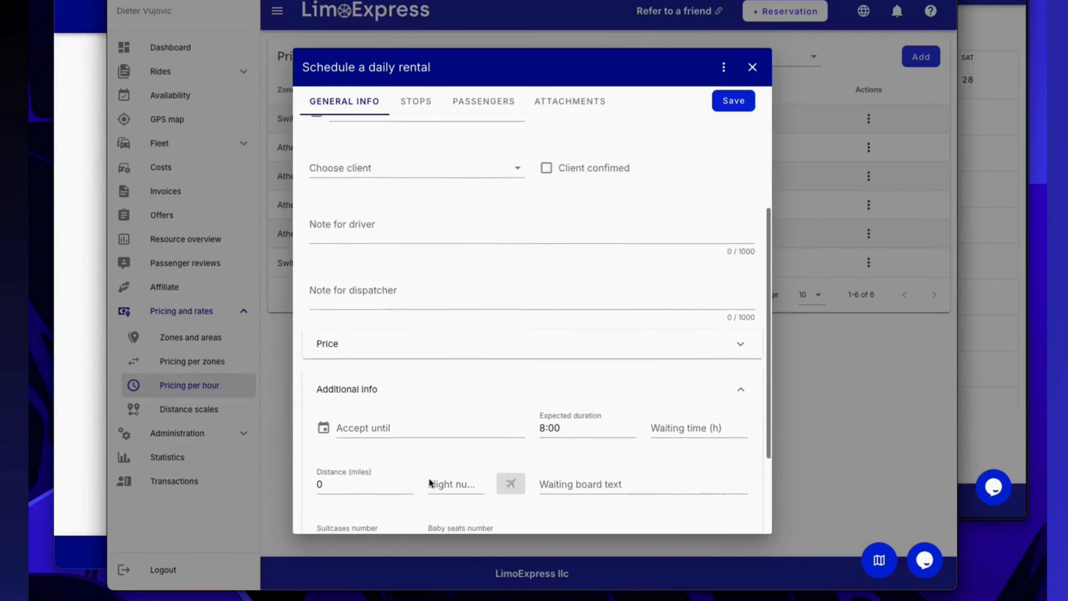
scroll(430, 391, down, 3)
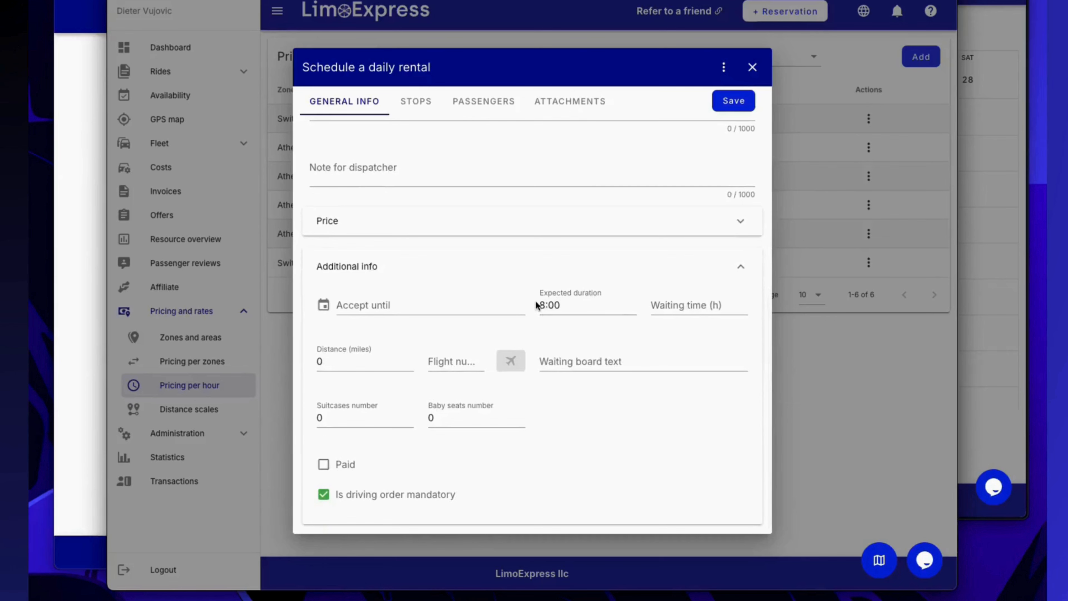
scroll(541, 306, up, 3)
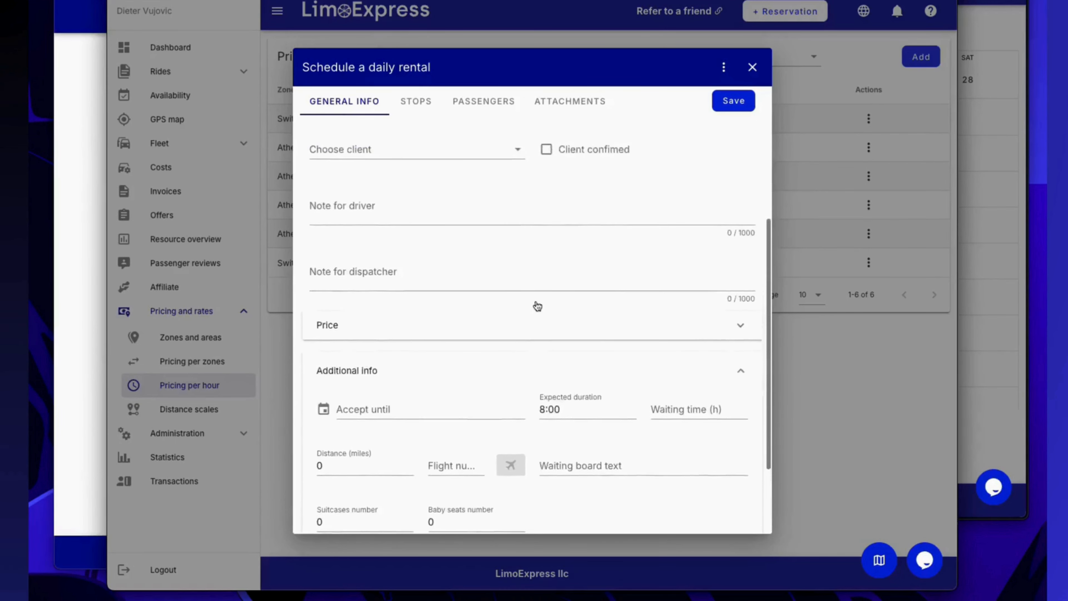
click(734, 102)
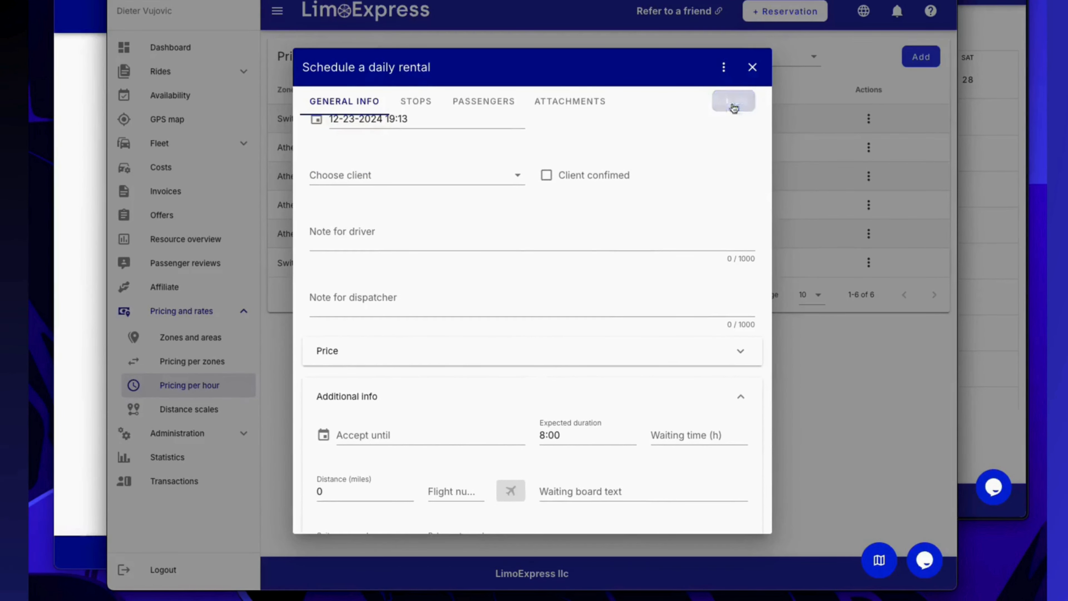
Mark the daily rental as done with a waiting time of 3 hours and a price for waiting of 45.
click(724, 68)
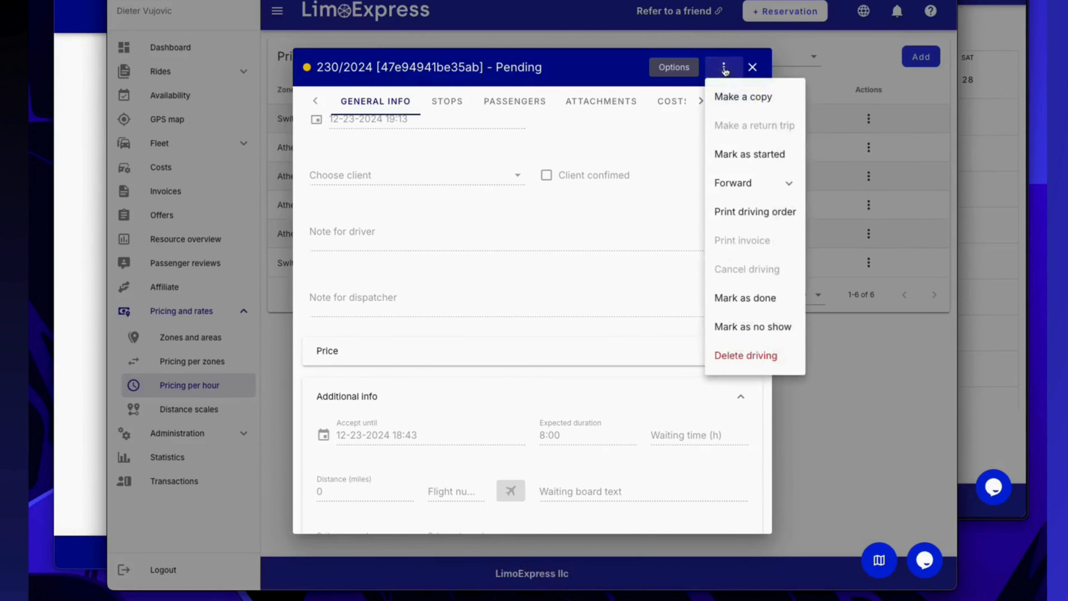
click(745, 296)
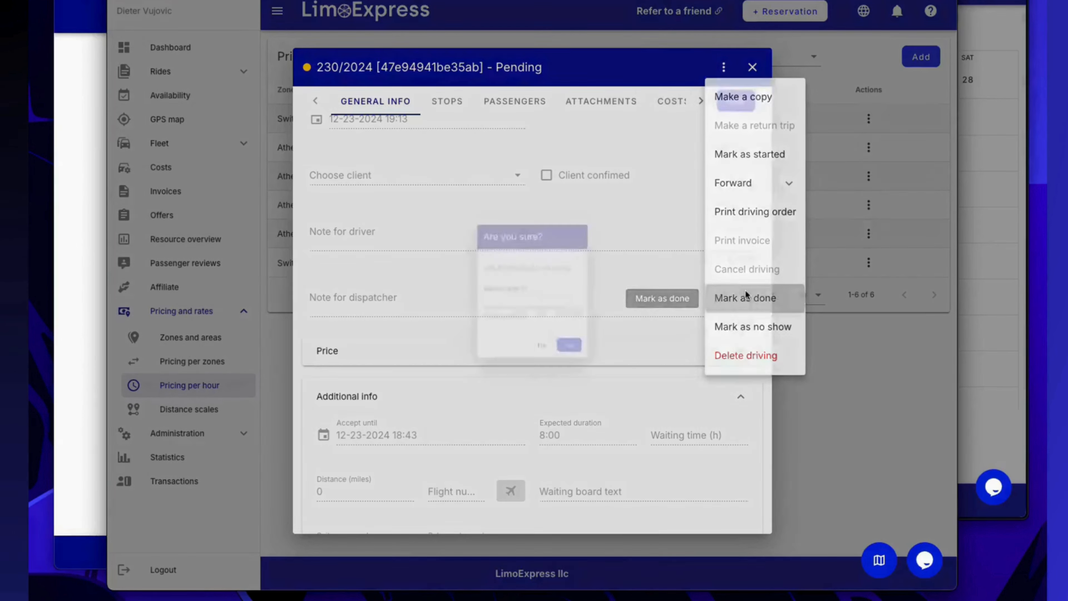
click(522, 285)
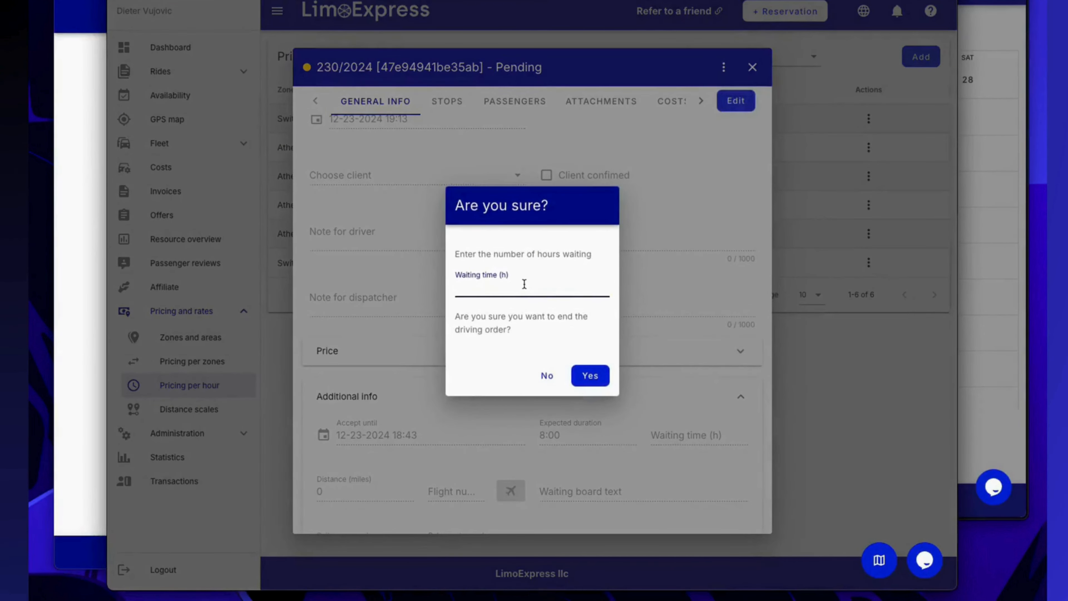
text(3)
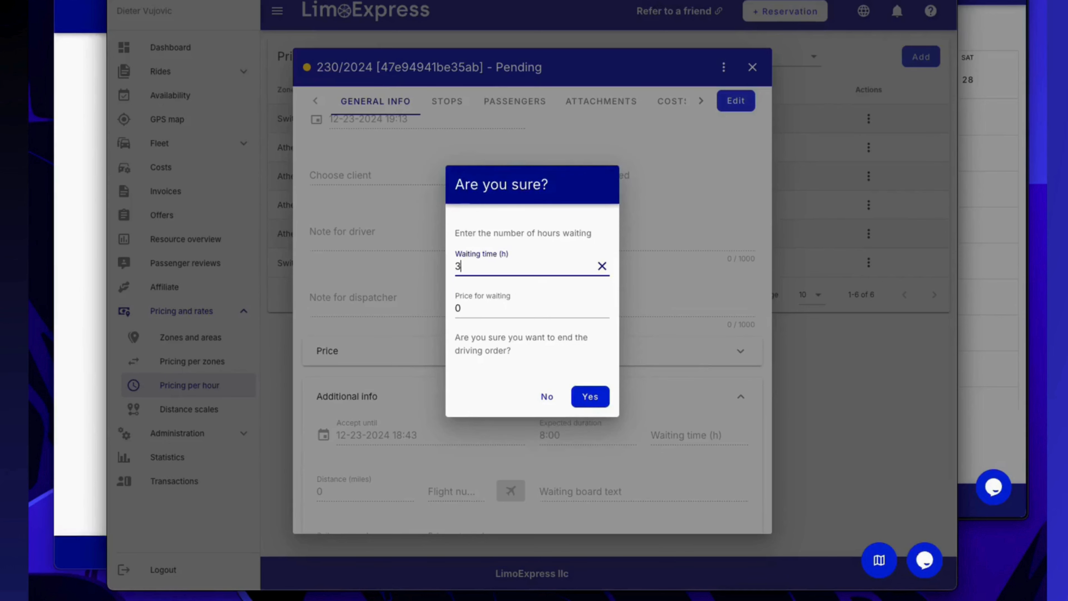
drag(494, 307, 451, 309)
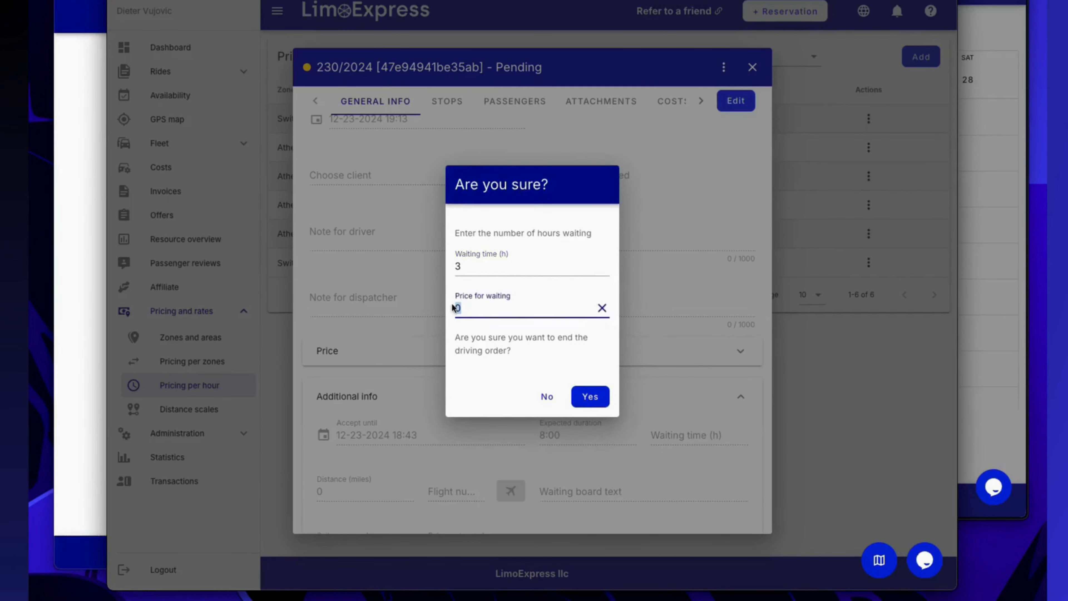
text(45)
click(590, 398)
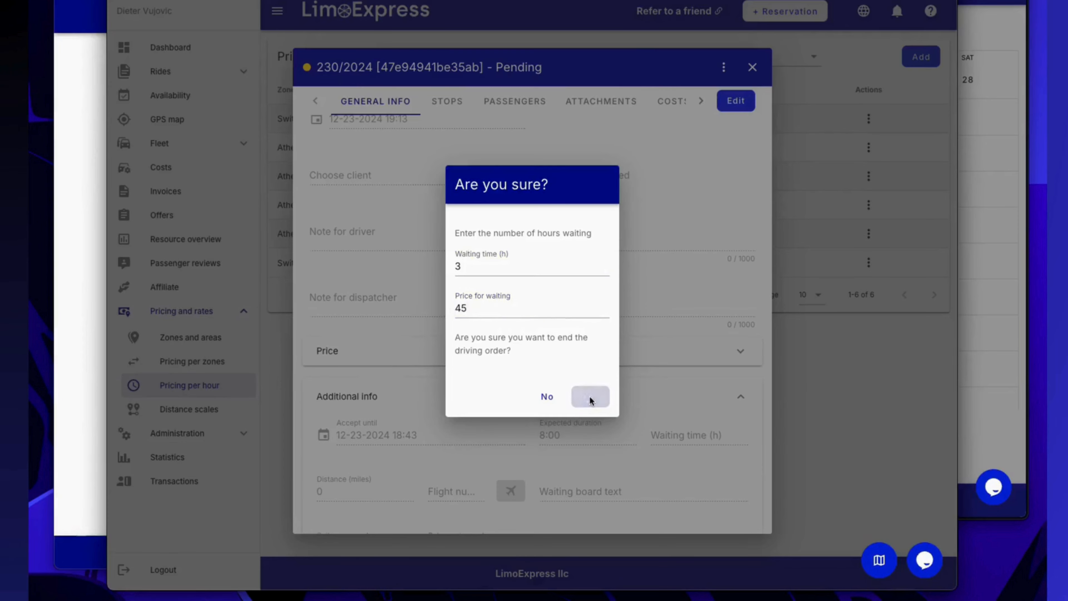